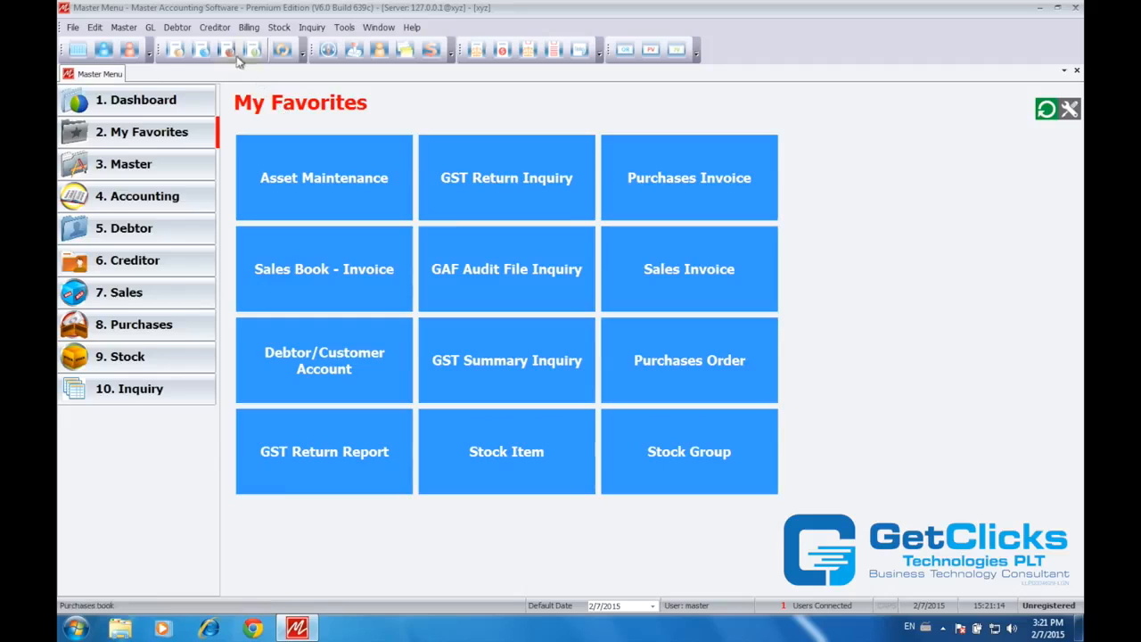
In the chart of accounts, add an account under Sales with code 5100/006 and description East Malaysia Sales
{"action": "left_click", "coordinate": [151, 28]}
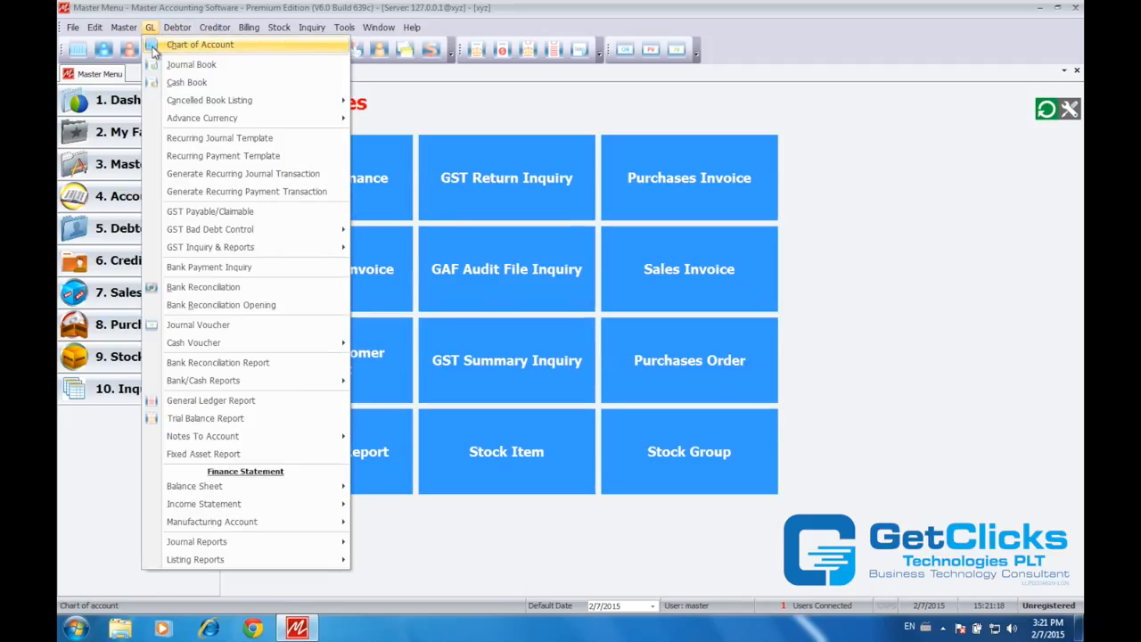
{"action": "left_click", "coordinate": [153, 46]}
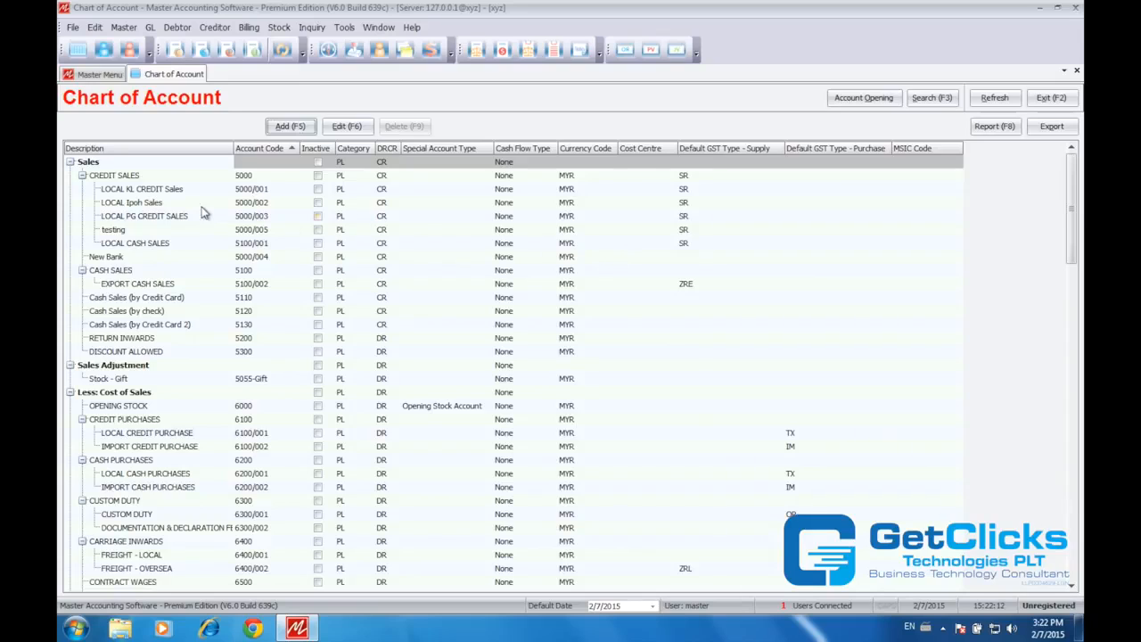
{"action": "left_click", "coordinate": [100, 166]}
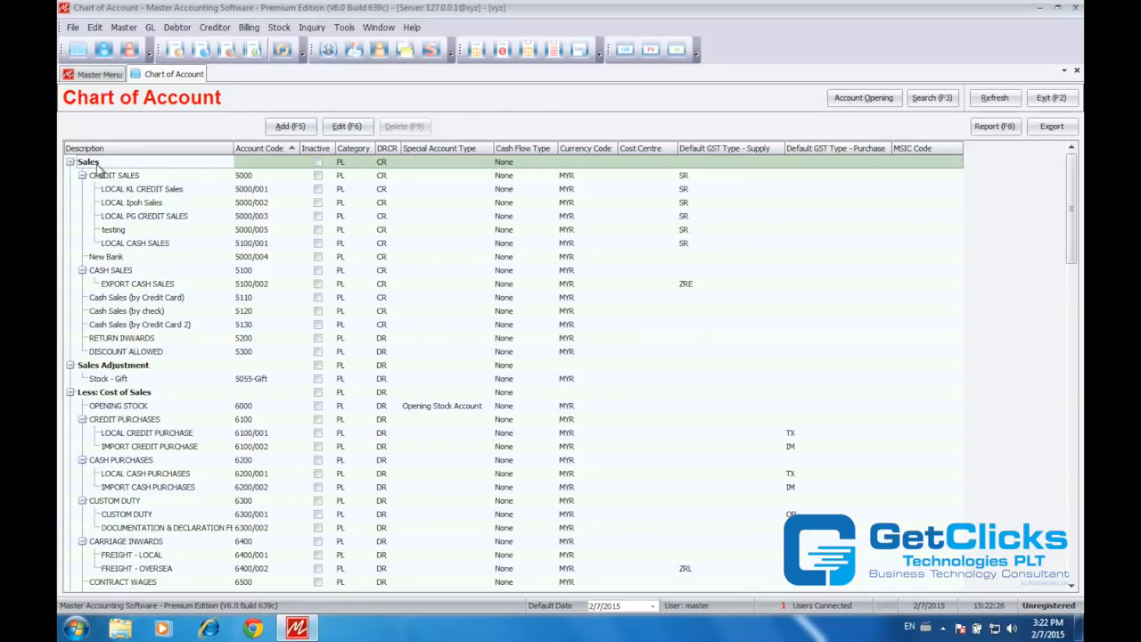
{"action": "left_click", "coordinate": [303, 127]}
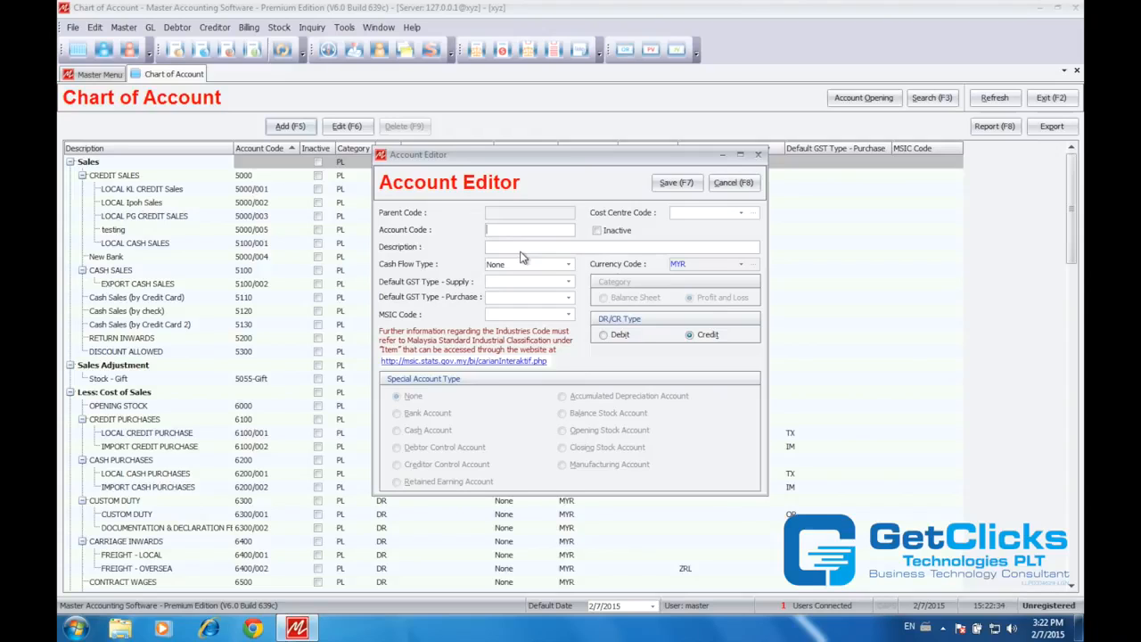
{"action": "type", "text": "5100/006"}
{"action": "left_click", "coordinate": [523, 243]}
{"action": "type", "text": "East Malaysia Sales"}
{"action": "left_click", "coordinate": [674, 182]}
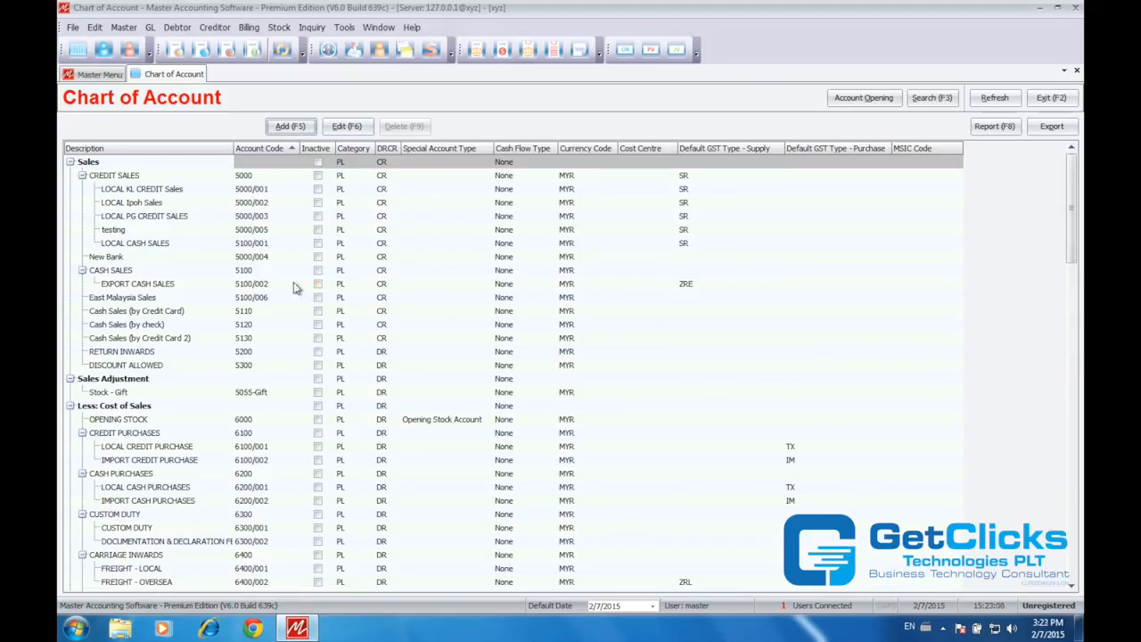
Collapse the CREDIT SALES and CASH SALES groups under the Sales heading
{"action": "left_click", "coordinate": [258, 298]}
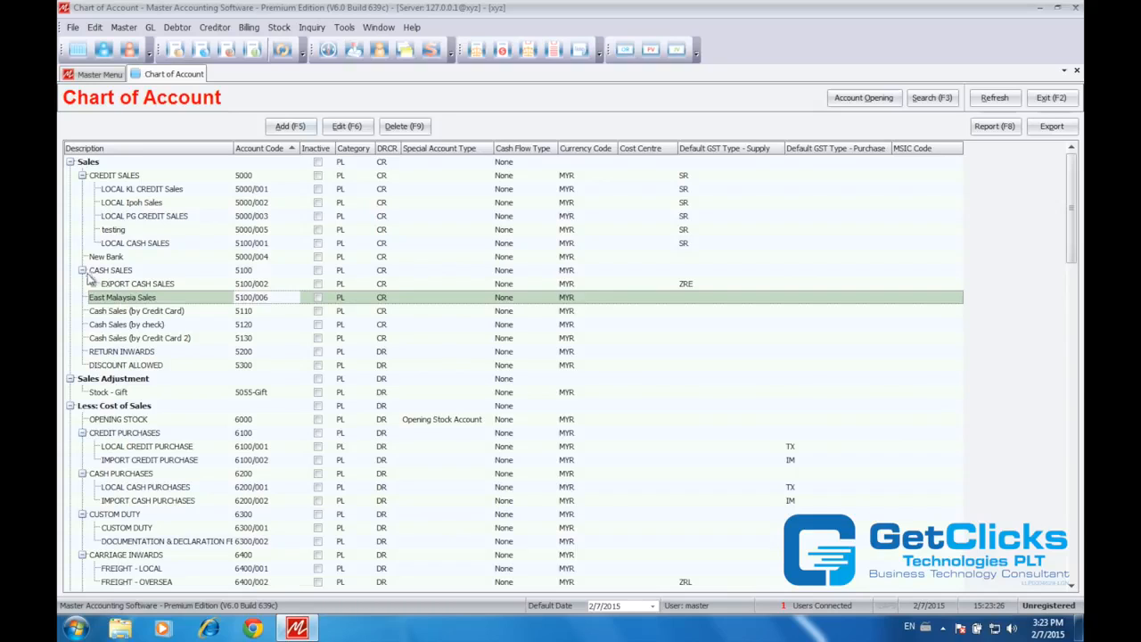
{"action": "left_click", "coordinate": [82, 175]}
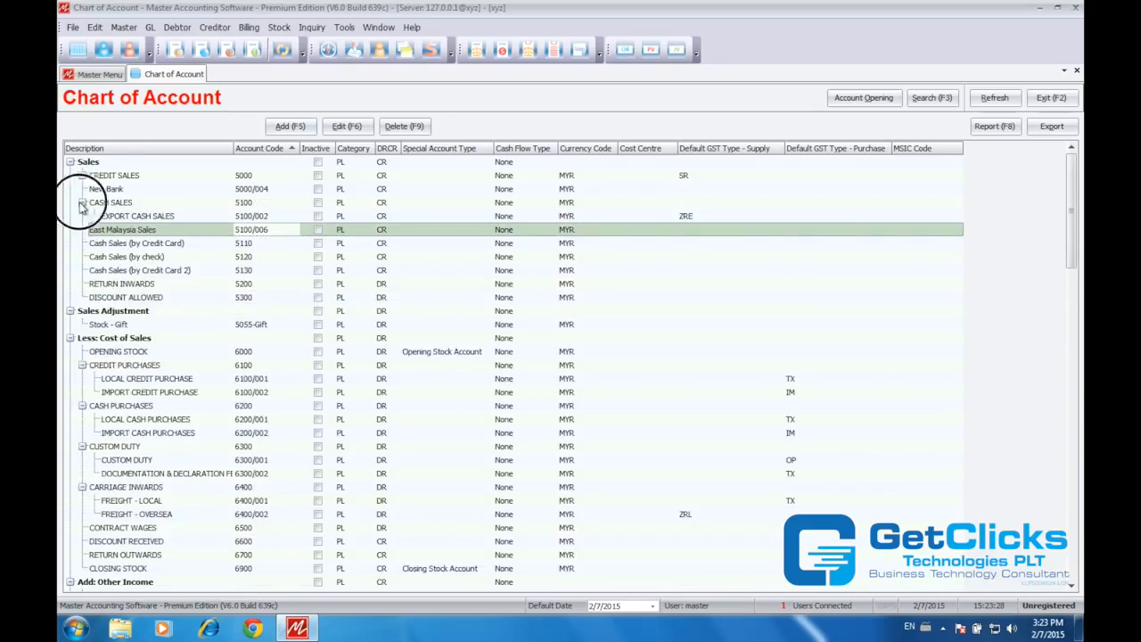
{"action": "left_click", "coordinate": [82, 202]}
Examine the accounts listed directly beneath the Sales heading to see which level East Malaysia Sales is on
{"action": "left_click", "coordinate": [89, 163]}
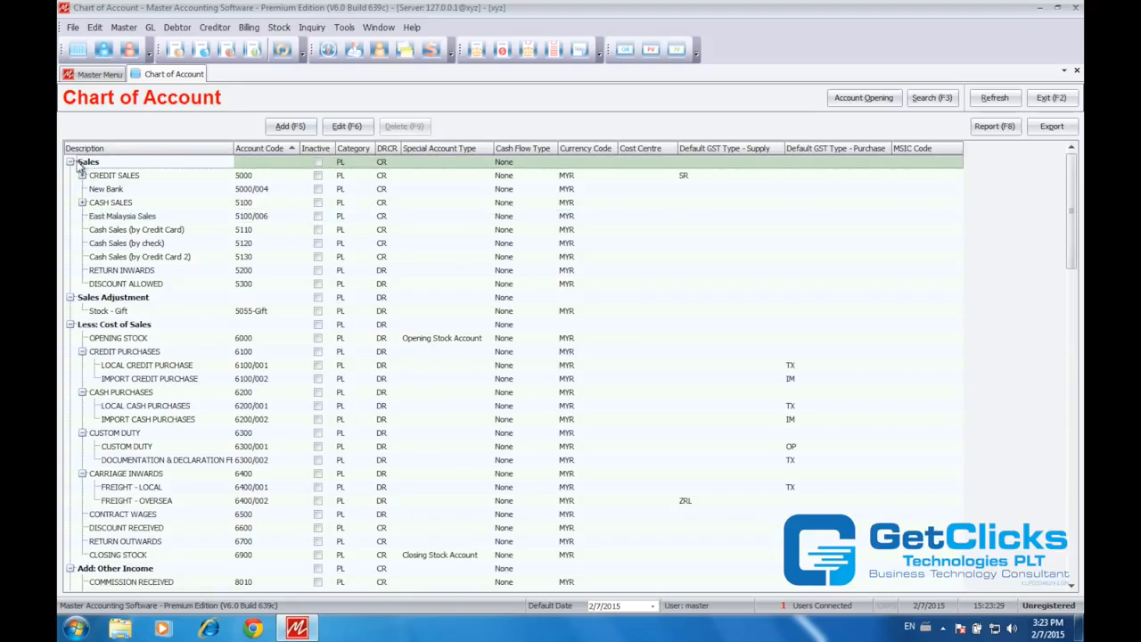
{"action": "left_click", "coordinate": [113, 204]}
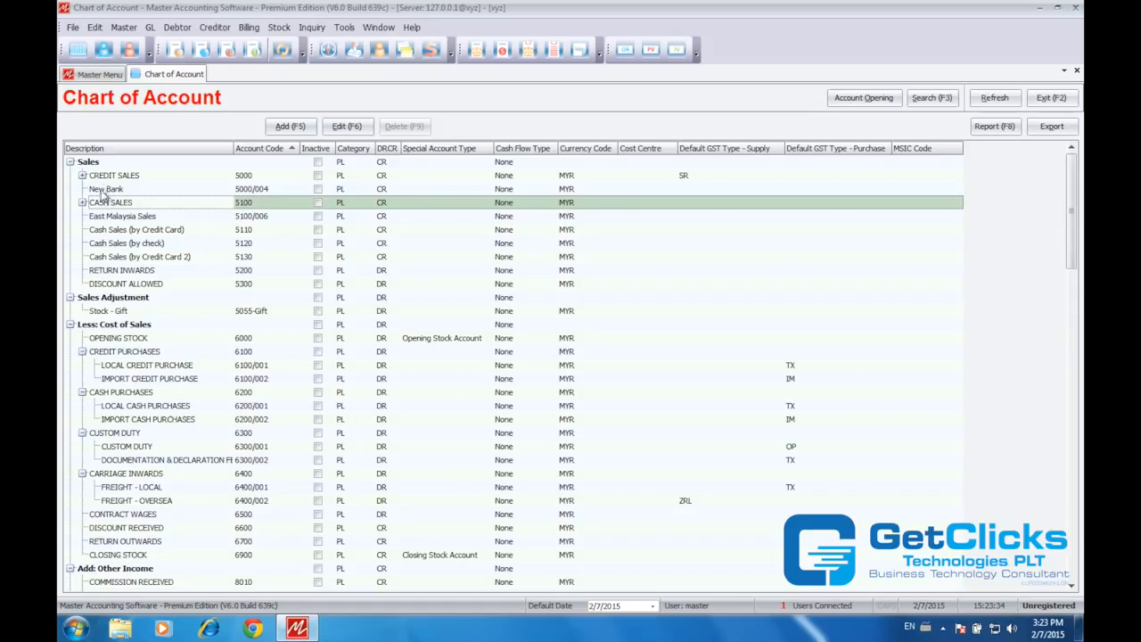
{"action": "left_click", "coordinate": [108, 179]}
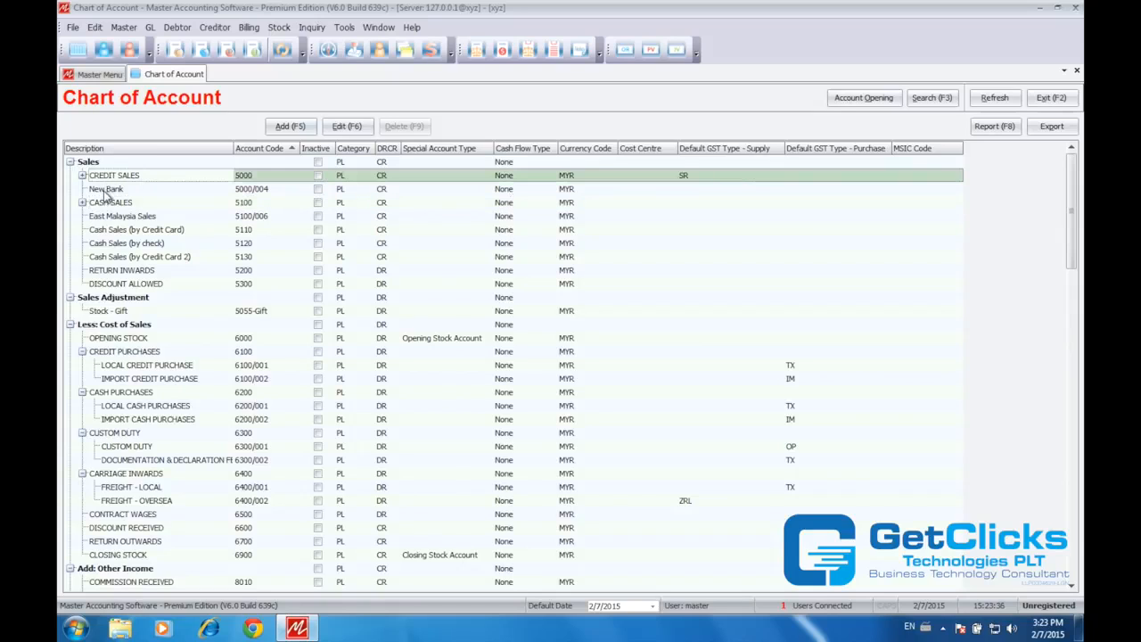
{"action": "left_click", "coordinate": [107, 192]}
{"action": "left_click", "coordinate": [105, 204]}
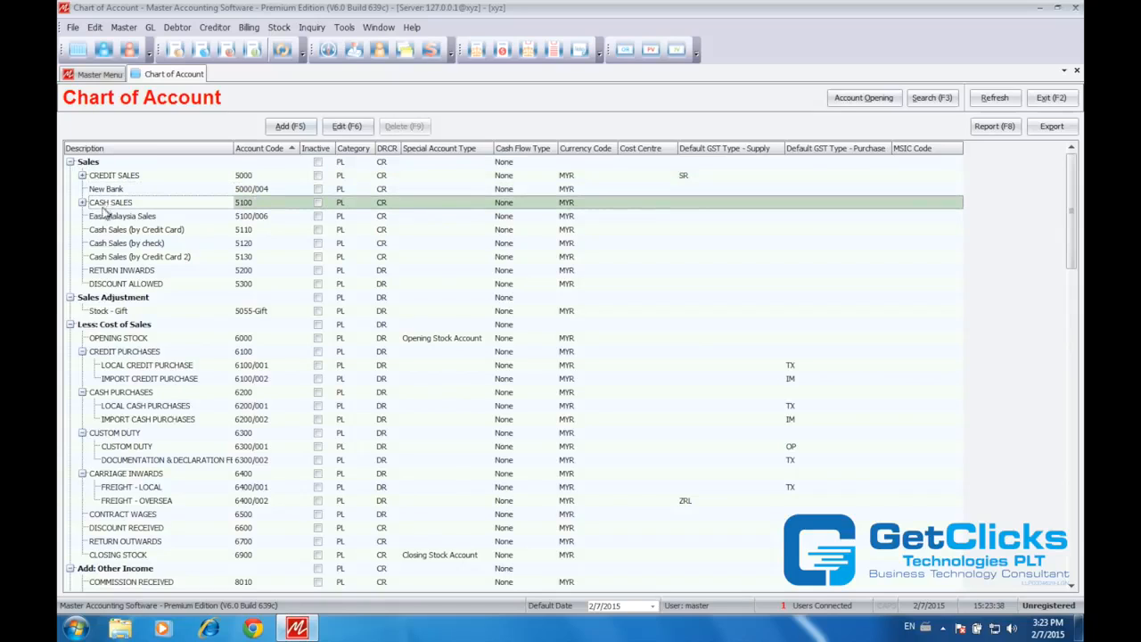
{"action": "left_click", "coordinate": [107, 218]}
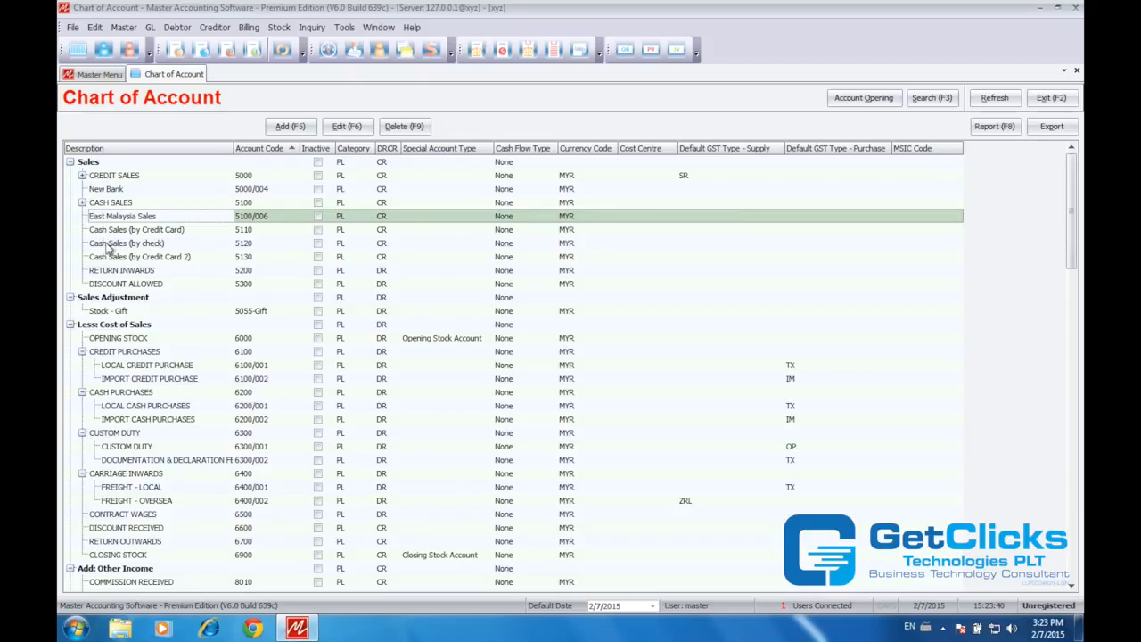
{"action": "left_click", "coordinate": [133, 230]}
Move the East Malaysia Sales account under CREDIT SALES, making it a sub-account of code 5000
{"action": "left_click", "coordinate": [133, 218]}
{"action": "left_click", "coordinate": [132, 222]}
{"action": "left_click", "coordinate": [121, 223]}
{"action": "left_click", "coordinate": [121, 223]}
{"action": "left_click_drag", "start_coordinate": [120, 223], "coordinate": [125, 176]}
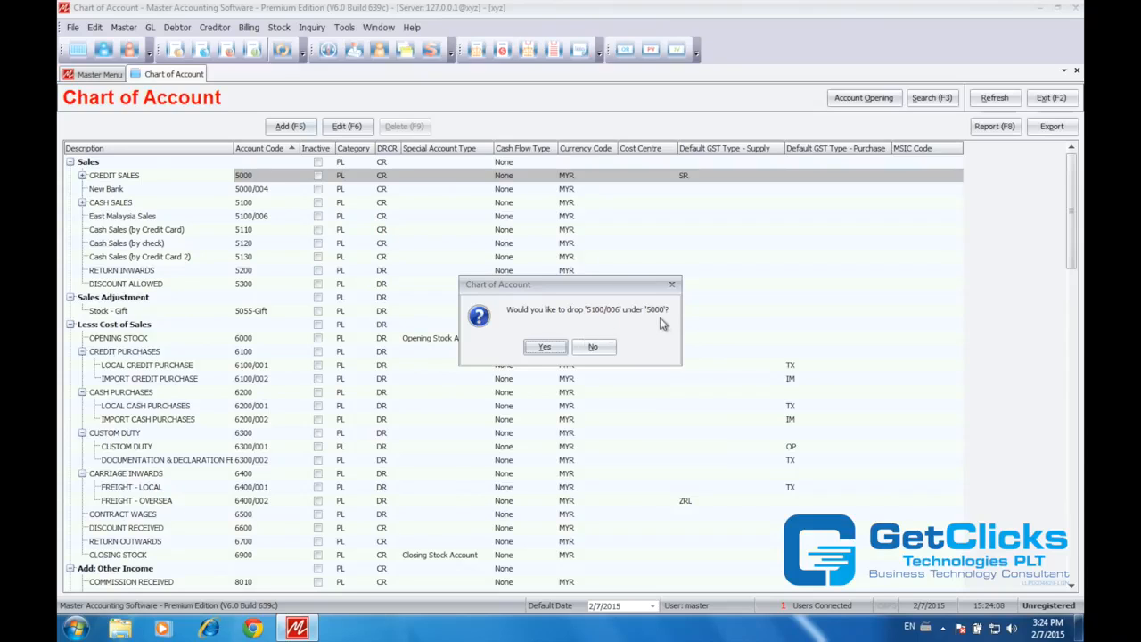
{"action": "left_click", "coordinate": [544, 347]}
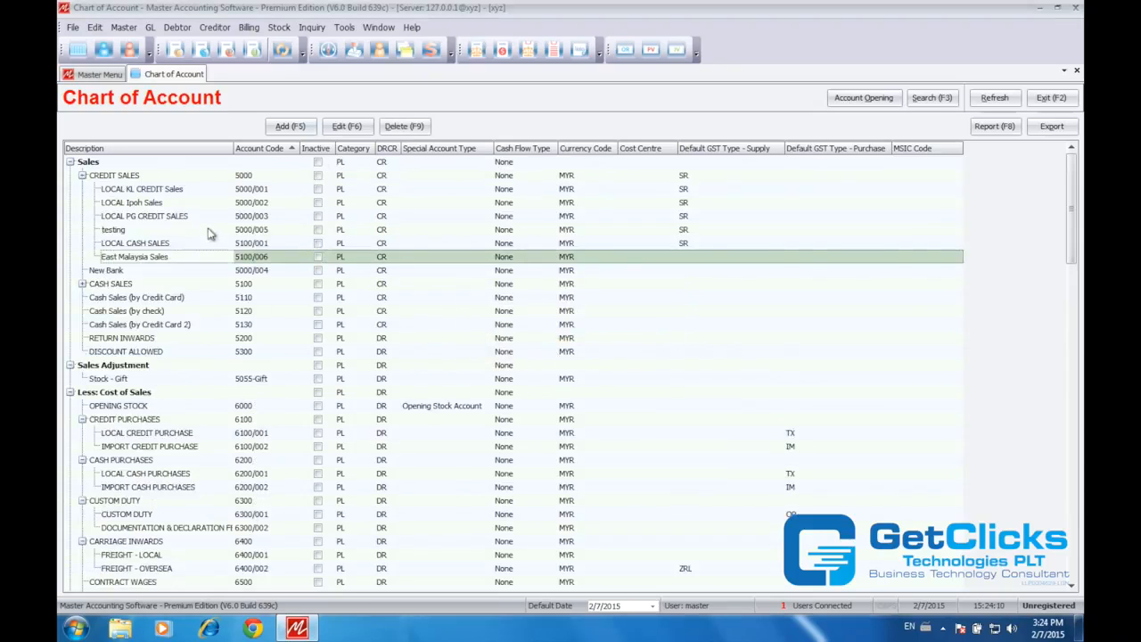
{"action": "left_click", "coordinate": [130, 176]}
{"action": "left_click", "coordinate": [130, 259]}
Add an account under Less: Expenses with code 4200 and description Office General Expenses, and save it
{"action": "left_click", "coordinate": [134, 393]}
{"action": "scroll", "coordinate": [134, 399], "scroll_direction": "down", "scroll_amount": 8}
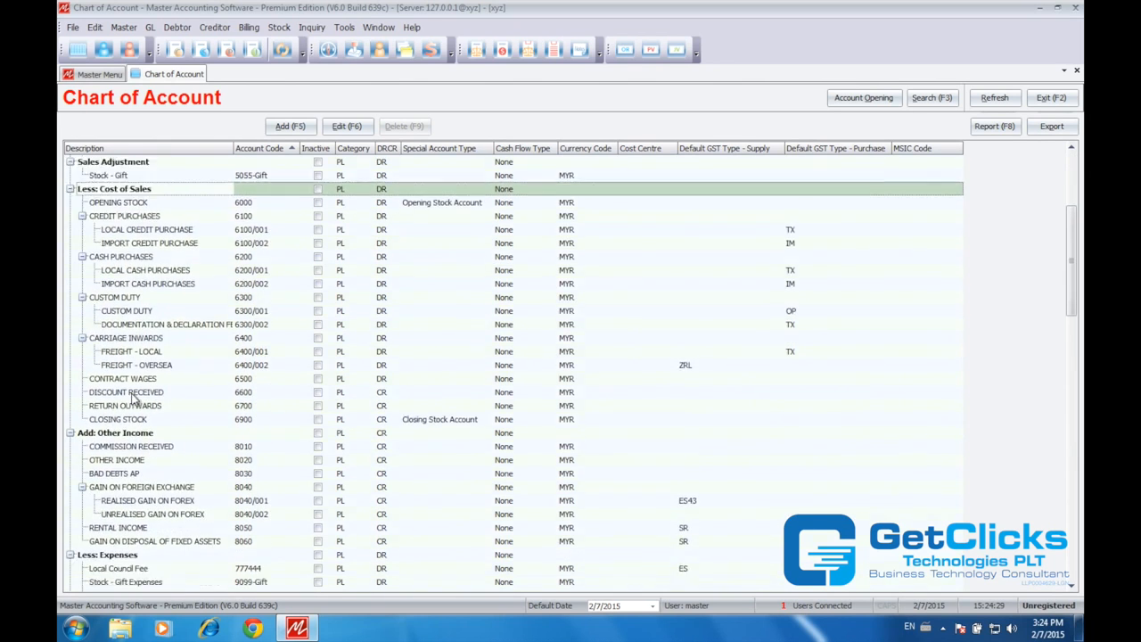
{"action": "scroll", "coordinate": [132, 399], "scroll_direction": "down", "scroll_amount": 2}
{"action": "left_click", "coordinate": [119, 354]}
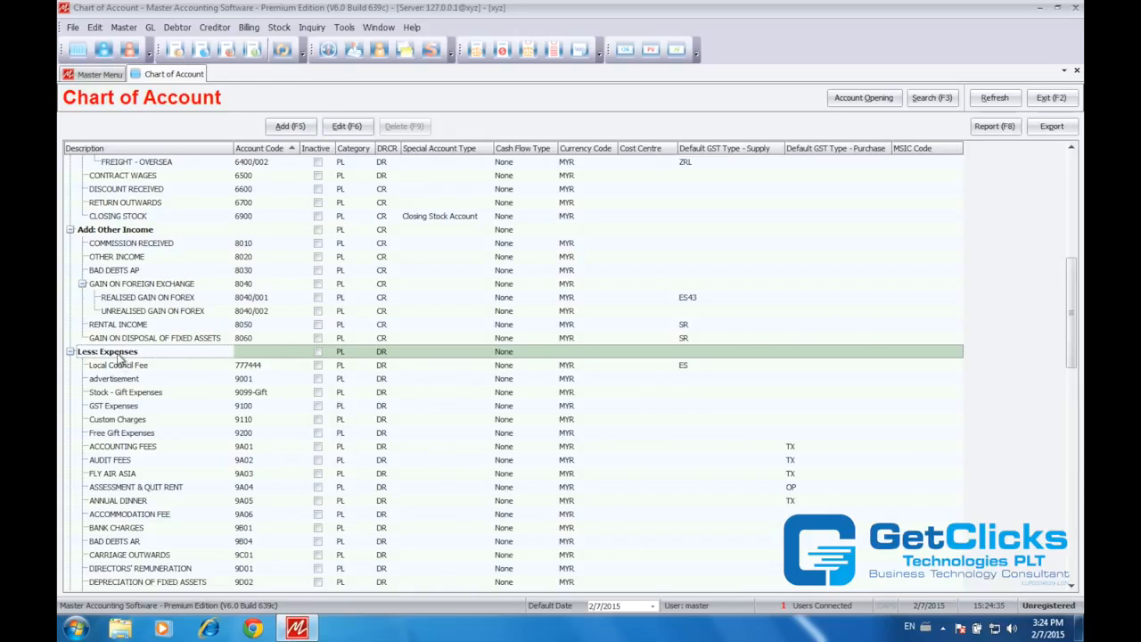
{"action": "left_click", "coordinate": [289, 125]}
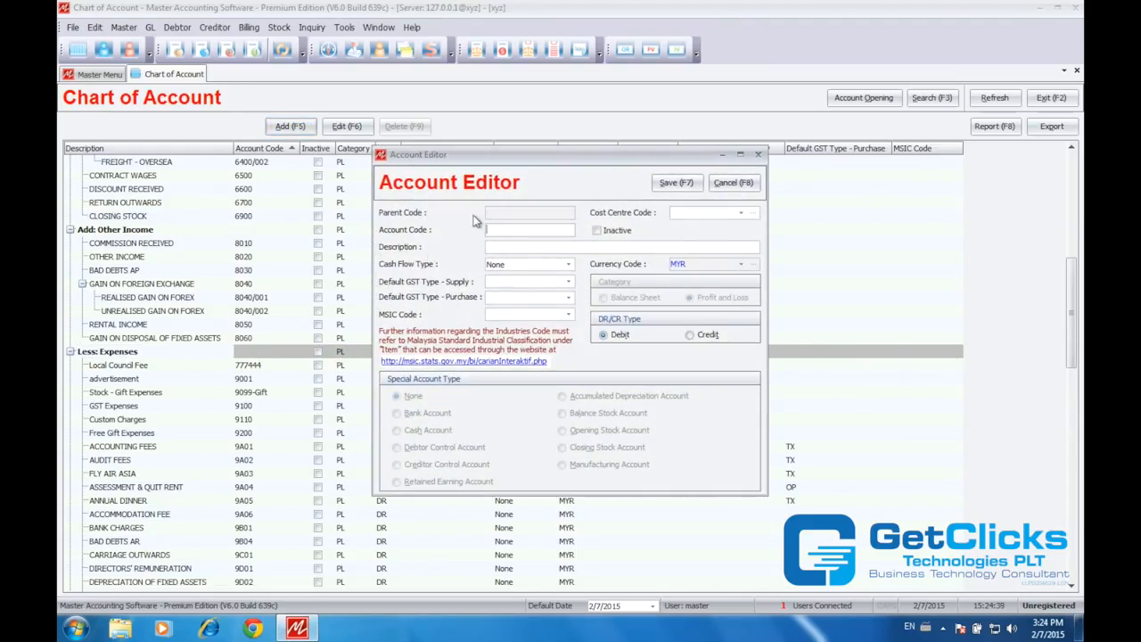
{"action": "type", "text": "430"}
{"action": "key", "text": "BackSpace"}
{"action": "key", "text": "BackSpace"}
{"action": "type", "text": "200"}
{"action": "left_click", "coordinate": [532, 243]}
{"action": "type", "text": "Office General Expenses"}
{"action": "left_click", "coordinate": [676, 184]}
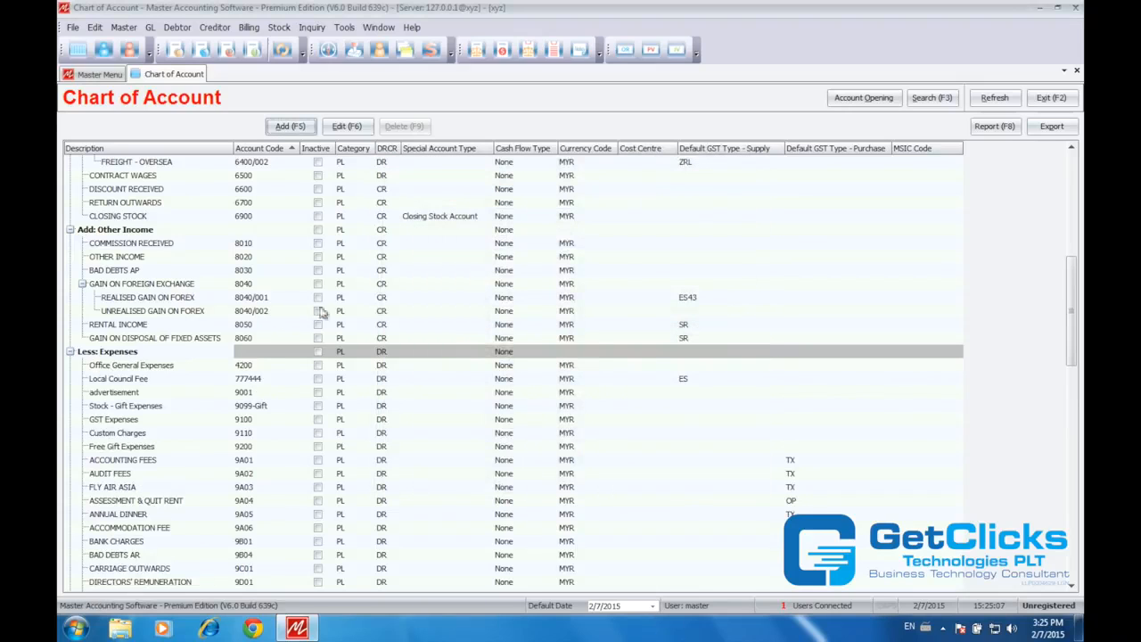
{"action": "left_click", "coordinate": [236, 367]}
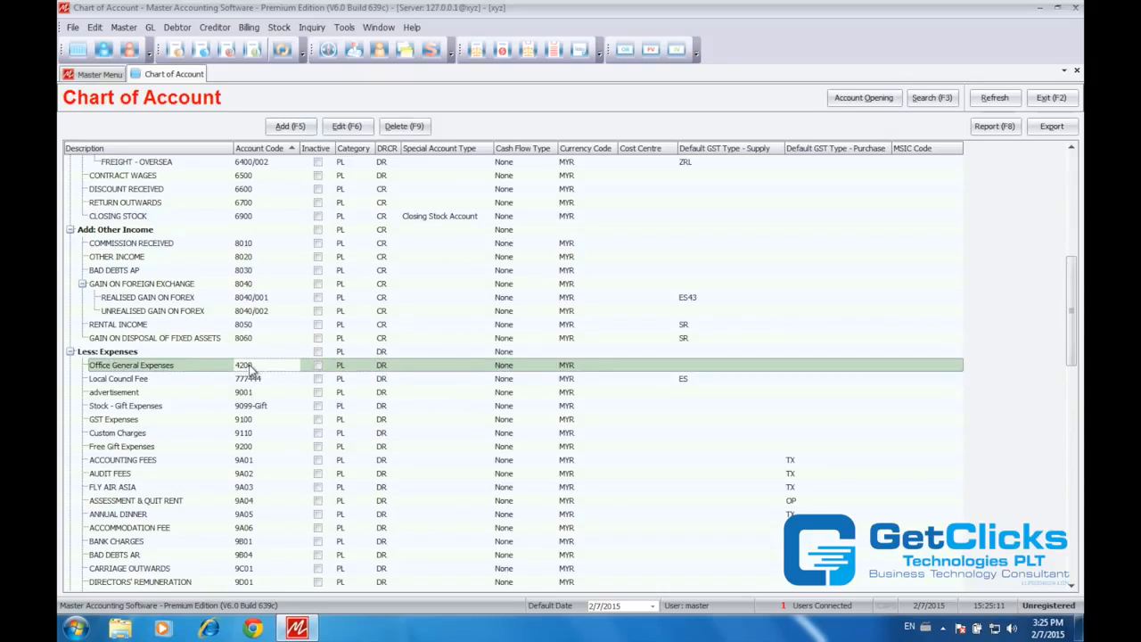
{"action": "left_click", "coordinate": [117, 353]}
{"action": "left_click", "coordinate": [120, 366]}
{"action": "left_click", "coordinate": [116, 354]}
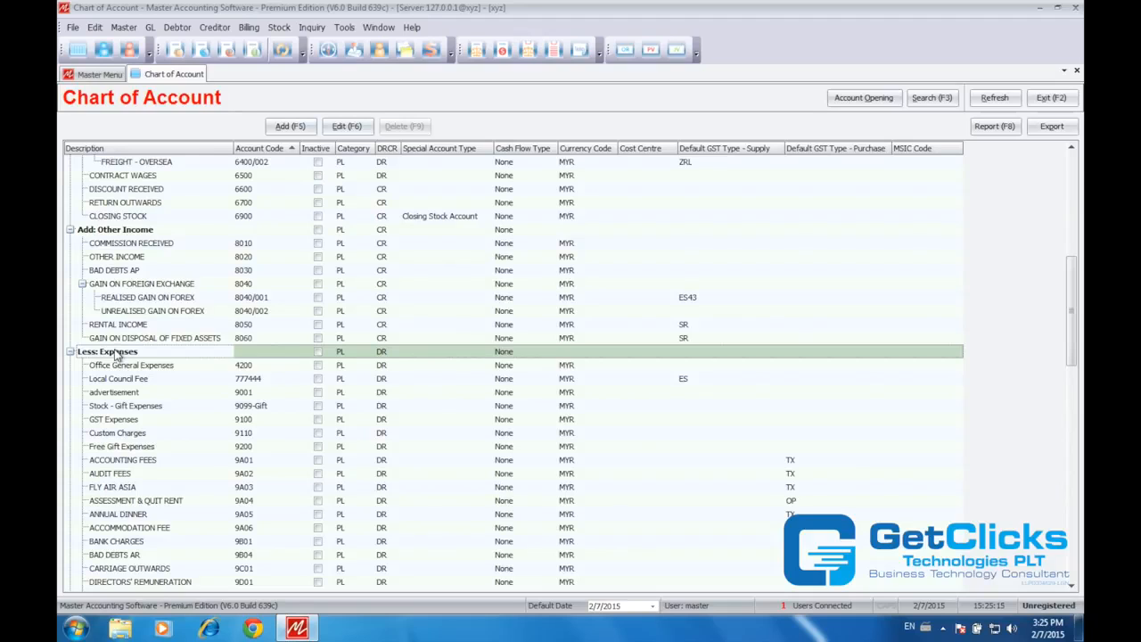
Change the account code of Local Council Fee to 9A09 and save the account
{"action": "left_click", "coordinate": [250, 384]}
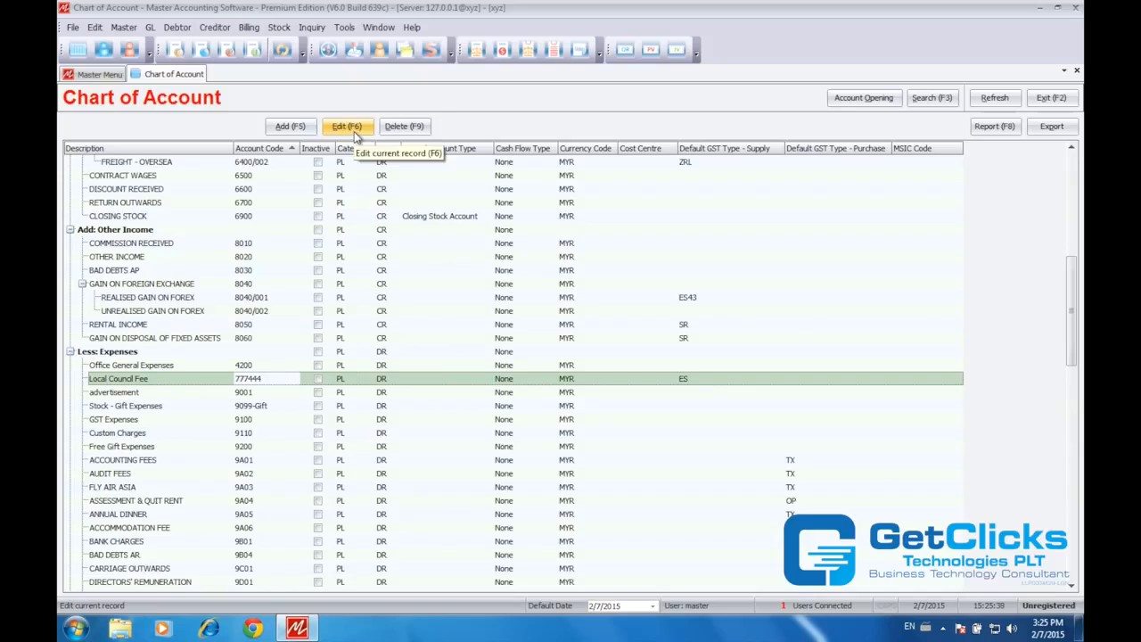
{"action": "left_click", "coordinate": [219, 382]}
{"action": "left_click", "coordinate": [185, 385]}
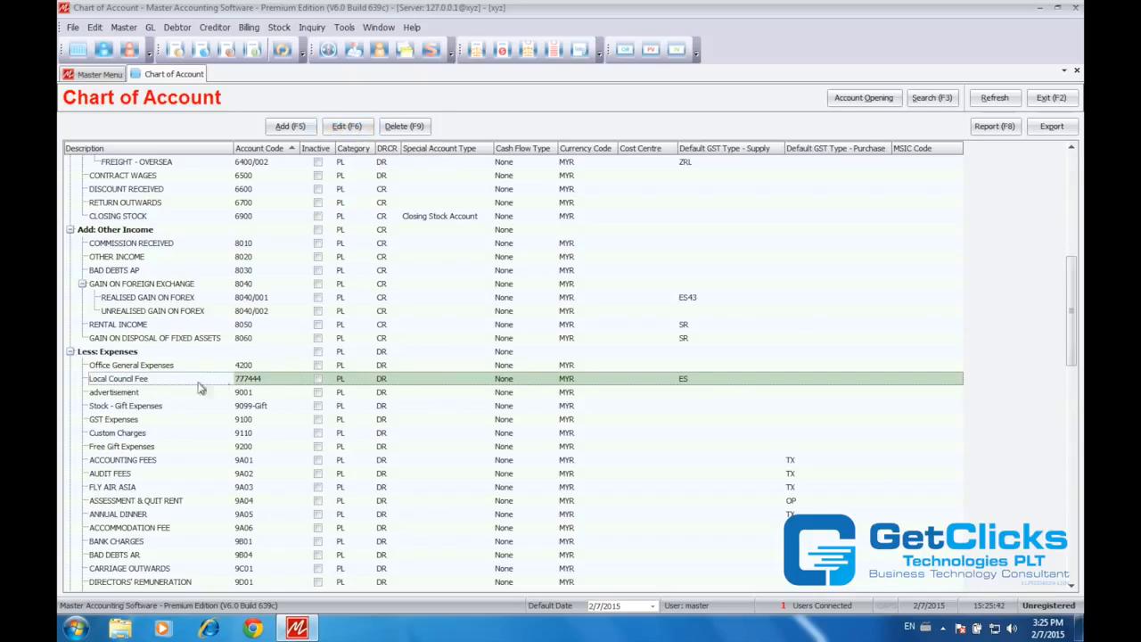
{"action": "left_click", "coordinate": [251, 381]}
{"action": "left_click", "coordinate": [346, 126]}
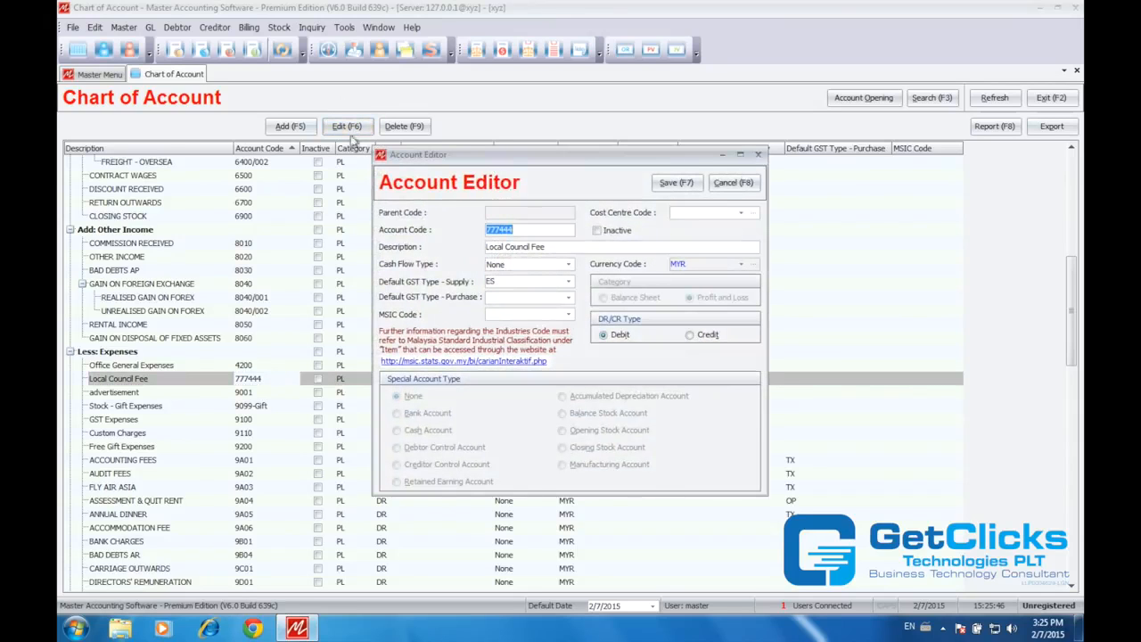
{"action": "left_click", "coordinate": [466, 233]}
{"action": "type", "text": "9A09"}
{"action": "left_click", "coordinate": [670, 183]}
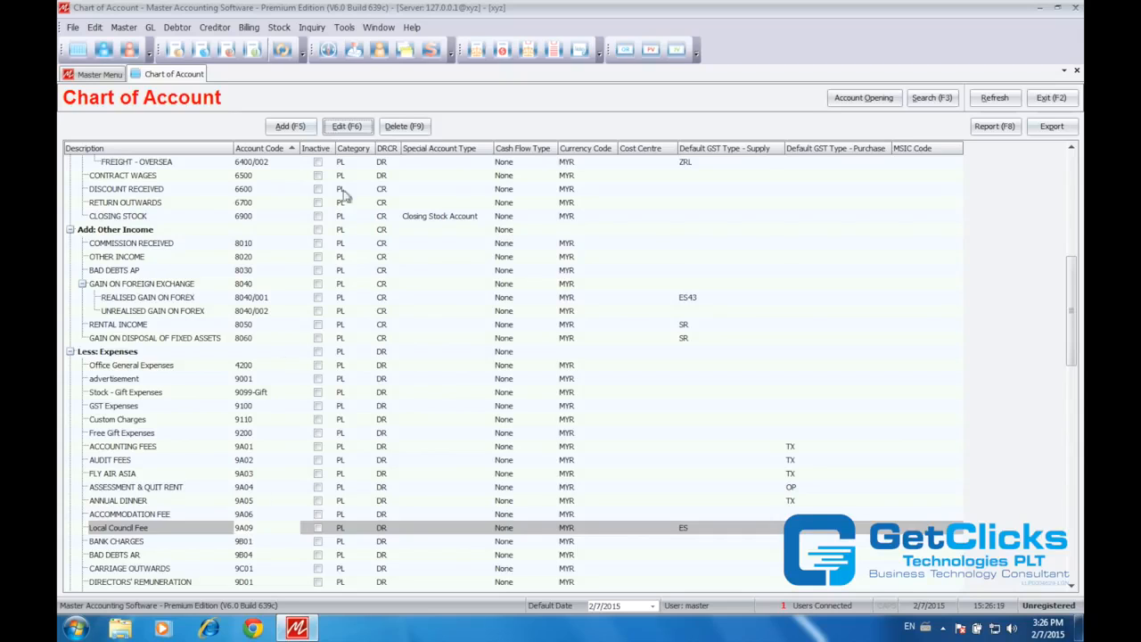
{"action": "left_click", "coordinate": [360, 126]}
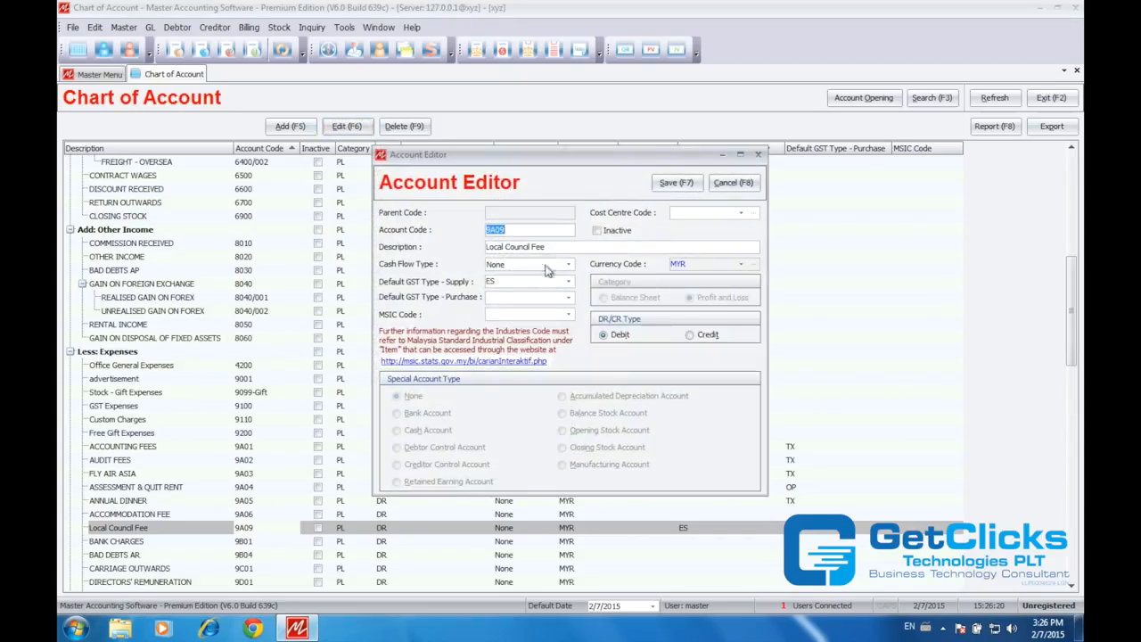
{"action": "key", "text": "Tab"}
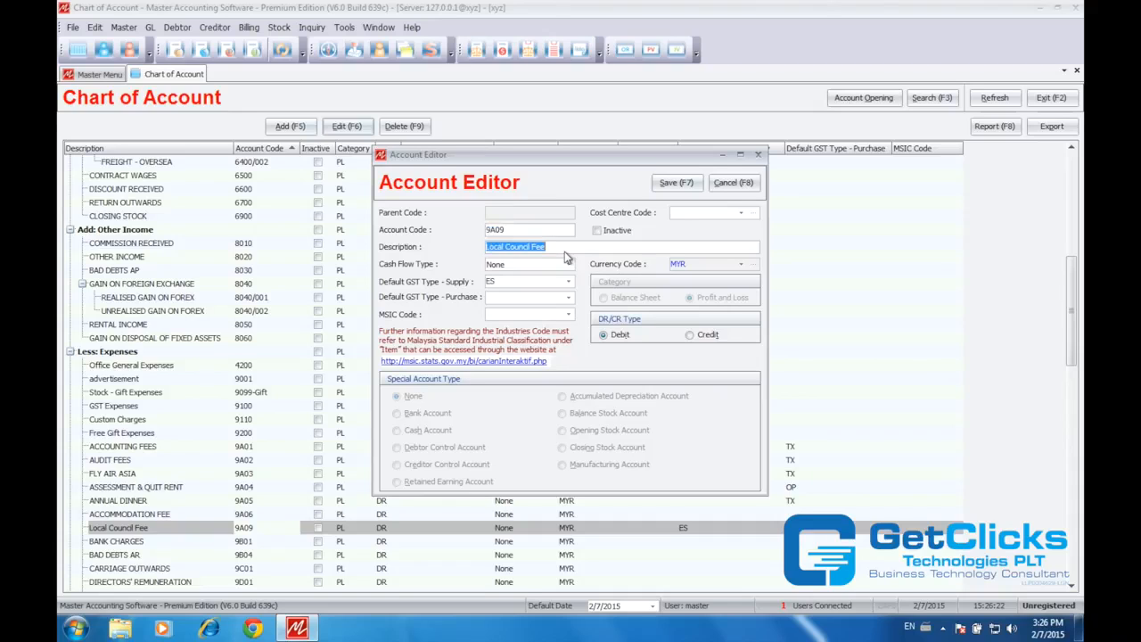
{"action": "left_click", "coordinate": [734, 183]}
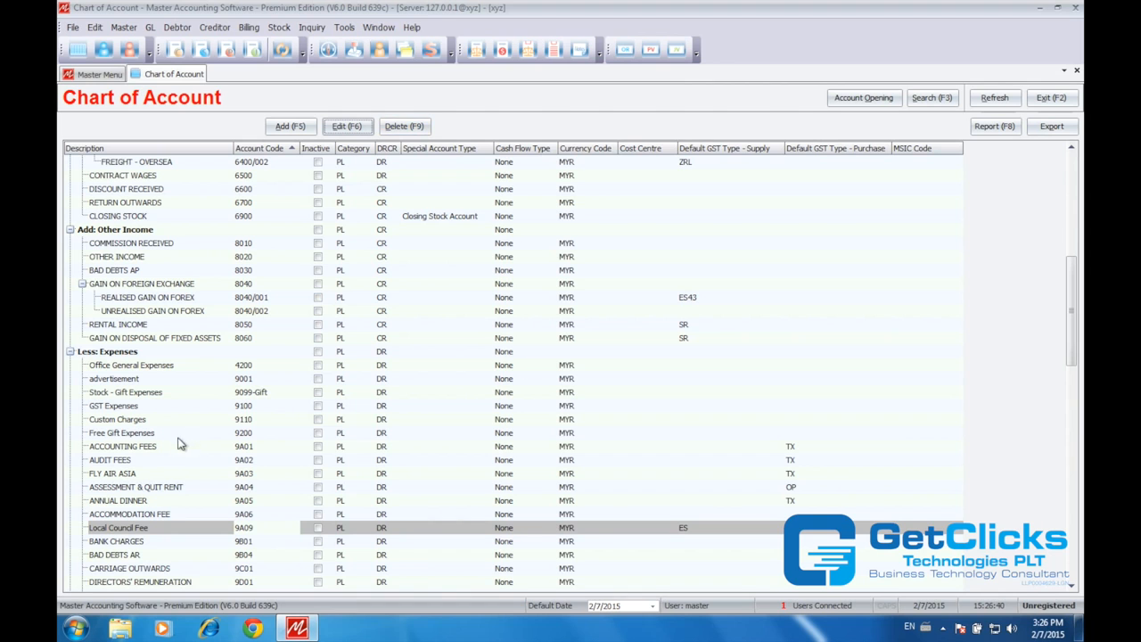
Review the account list's main headings, including Less: Expenses, Add: Other Income, Less: Cost of Sales and Sales
{"action": "left_click_drag", "start_coordinate": [1072, 303], "coordinate": [1066, 373]}
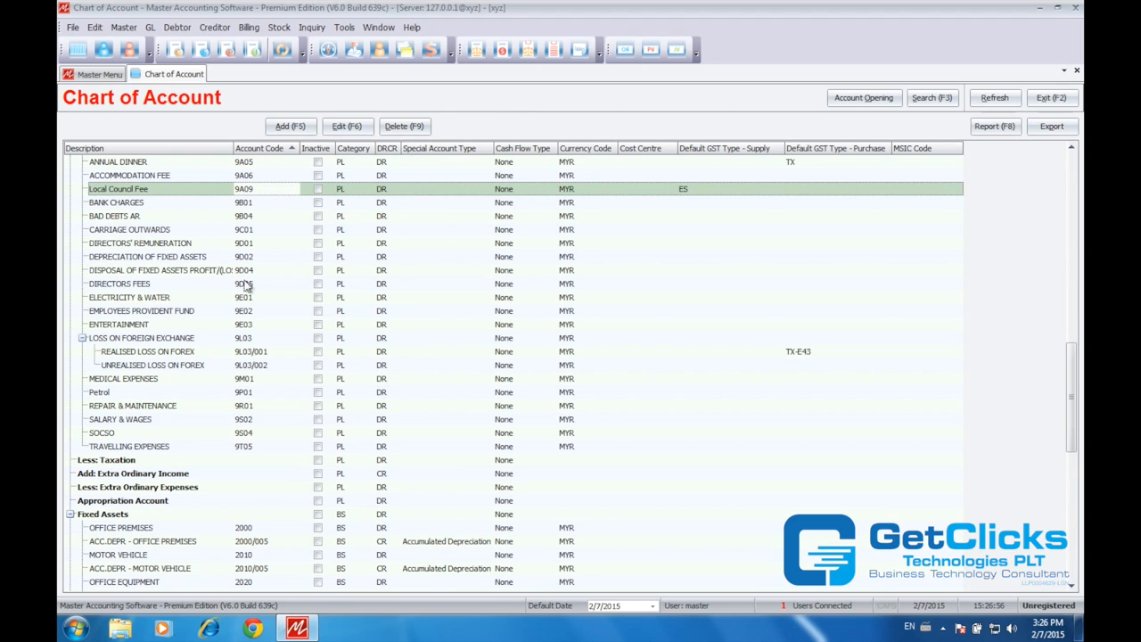
{"action": "scroll", "coordinate": [187, 395], "scroll_direction": "up", "scroll_amount": 6}
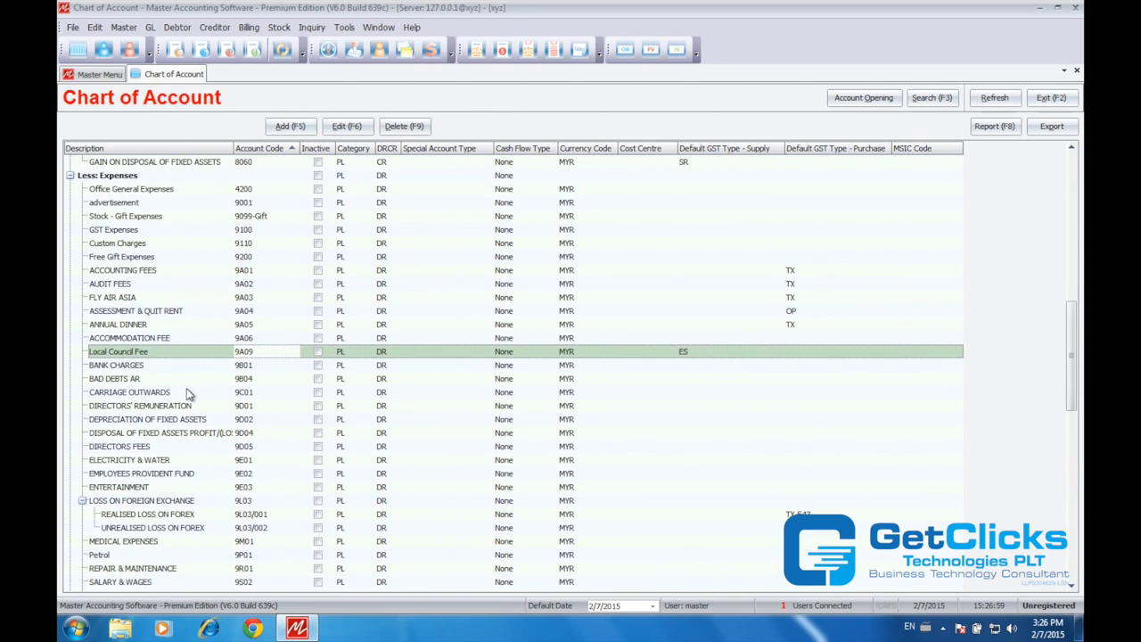
{"action": "left_click", "coordinate": [106, 258]}
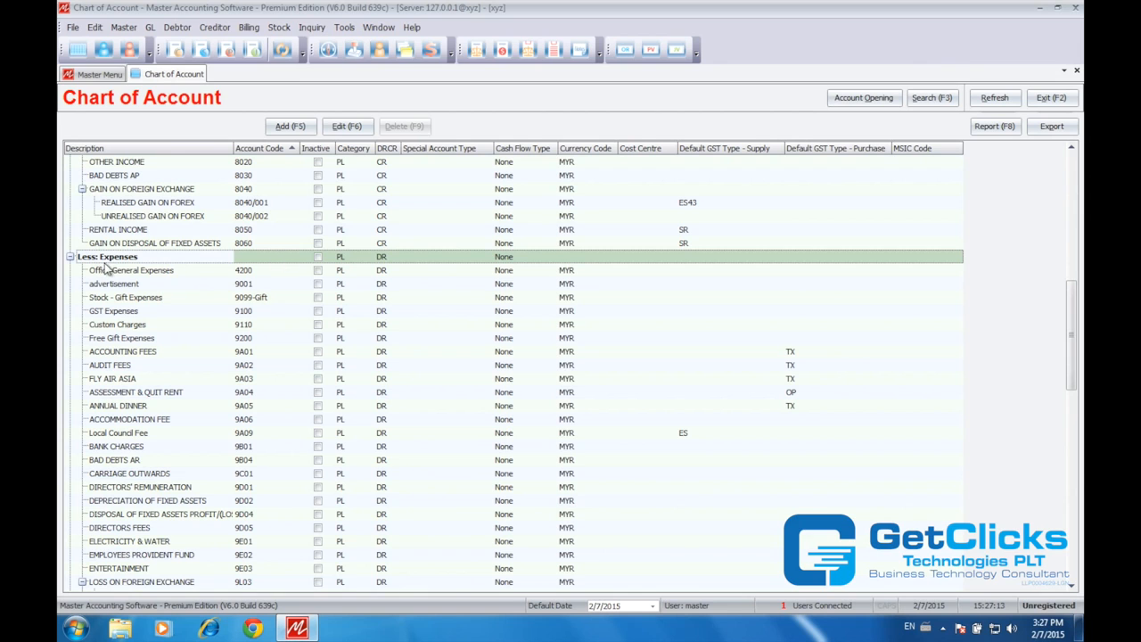
{"action": "scroll", "coordinate": [130, 258], "scroll_direction": "up", "scroll_amount": 4}
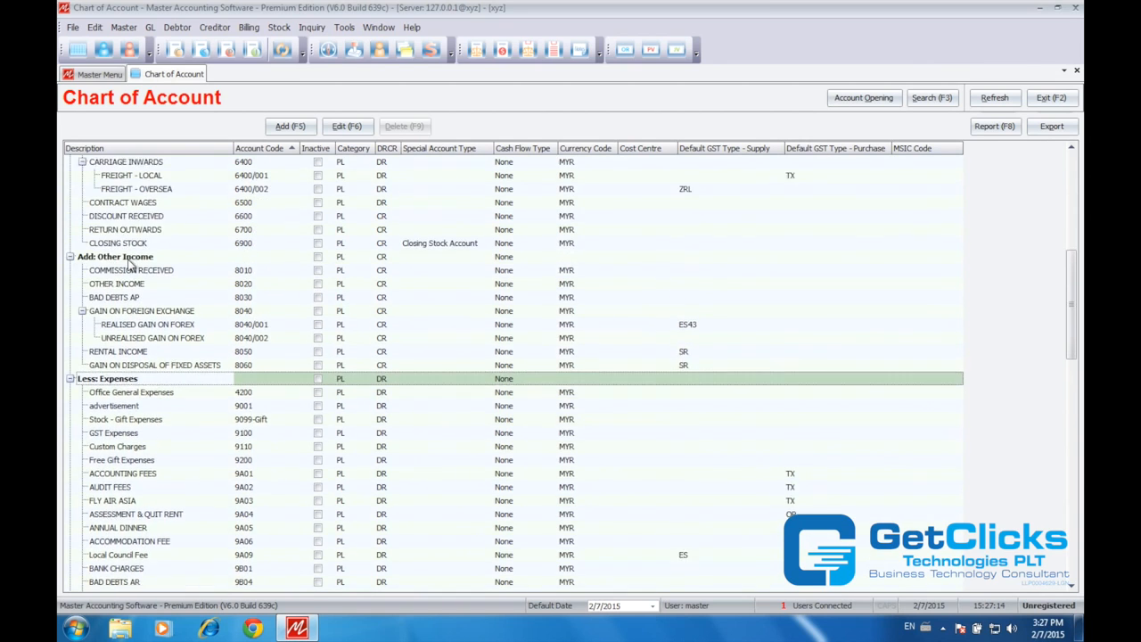
{"action": "left_click", "coordinate": [108, 302]}
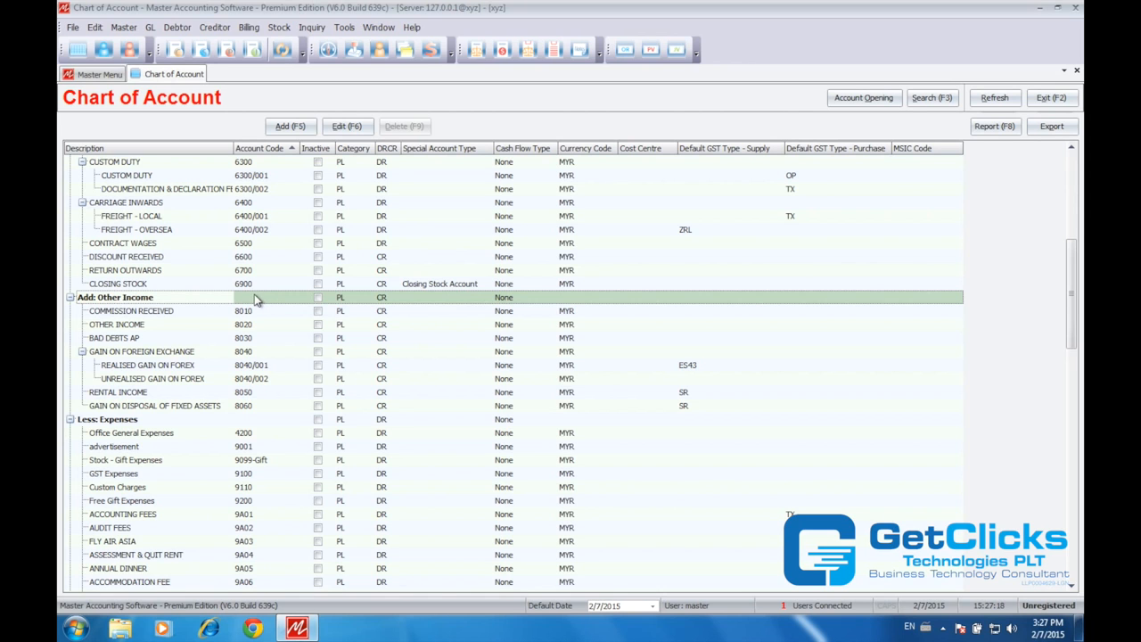
{"action": "scroll", "coordinate": [256, 300], "scroll_direction": "up", "scroll_amount": 2}
{"action": "scroll", "coordinate": [256, 300], "scroll_direction": "up", "scroll_amount": 4}
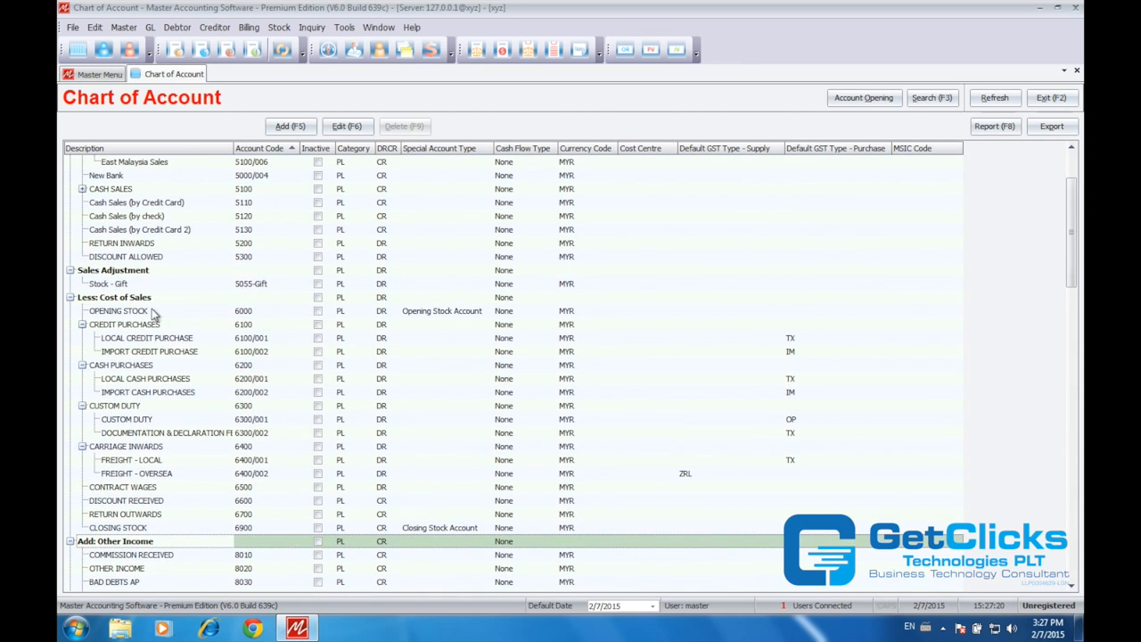
{"action": "left_click", "coordinate": [138, 301]}
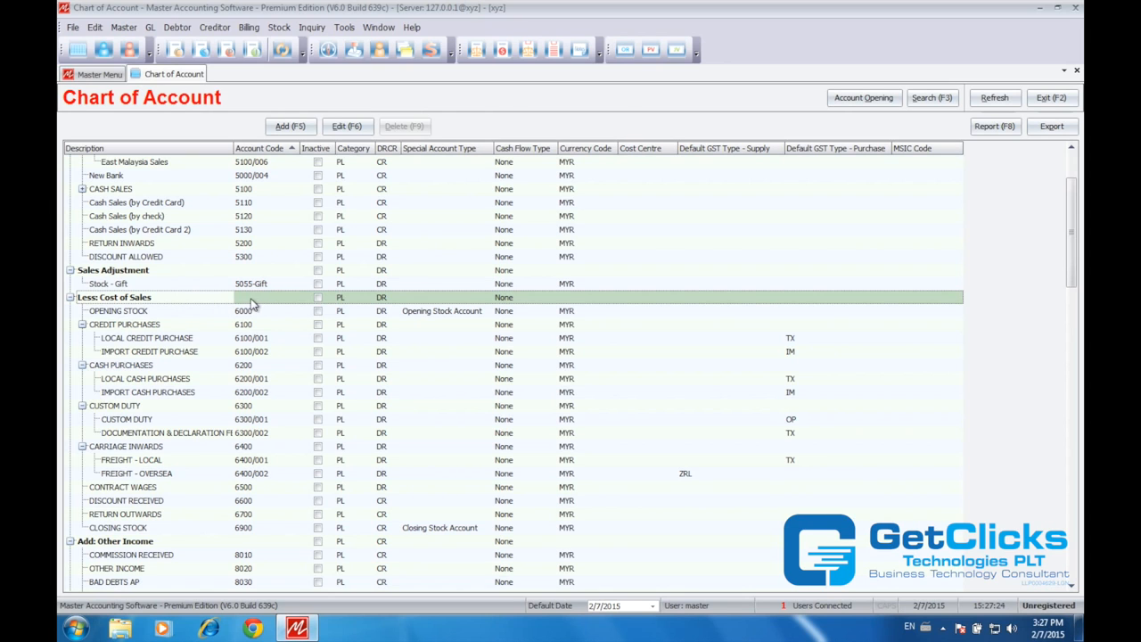
{"action": "scroll", "coordinate": [249, 304], "scroll_direction": "up", "scroll_amount": 2}
{"action": "scroll", "coordinate": [253, 304], "scroll_direction": "up", "scroll_amount": 1}
{"action": "left_click", "coordinate": [144, 165]}
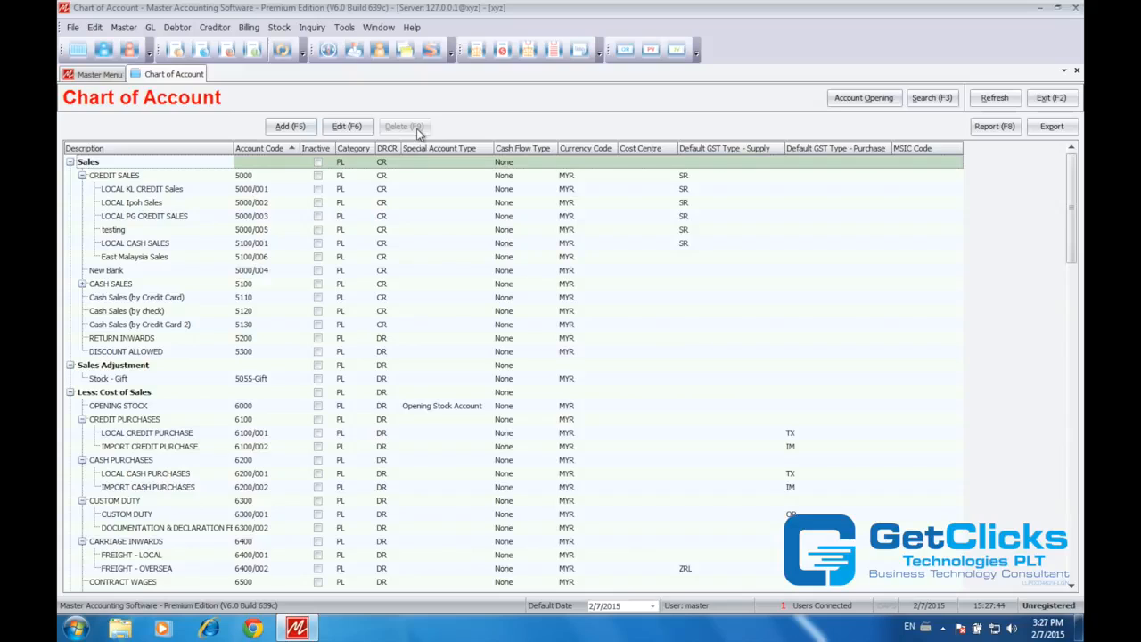
Delete the Office General Expenses account with code 4200 under Less: Expenses and confirm the deletion
{"action": "left_click", "coordinate": [251, 180]}
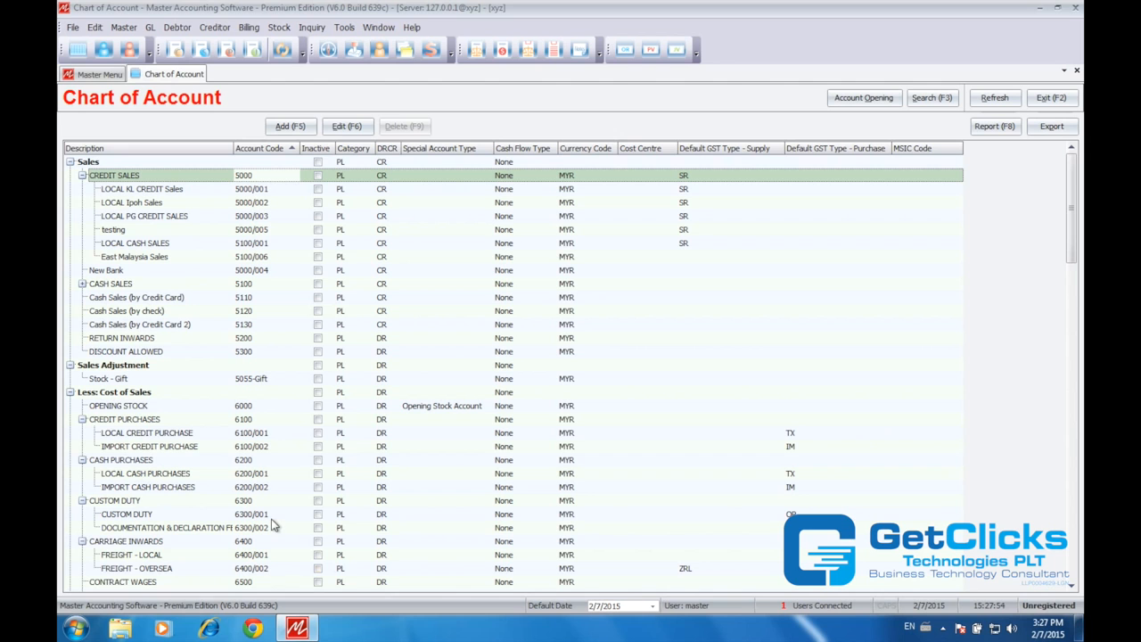
{"action": "scroll", "coordinate": [274, 526], "scroll_direction": "down", "scroll_amount": 12}
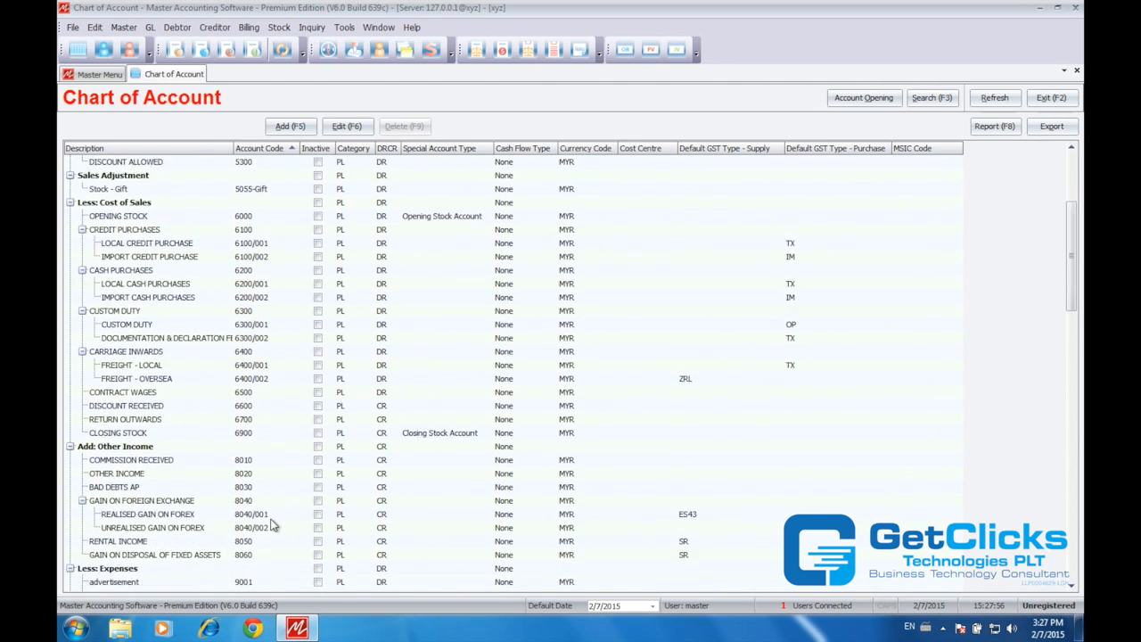
{"action": "scroll", "coordinate": [274, 526], "scroll_direction": "down", "scroll_amount": 6}
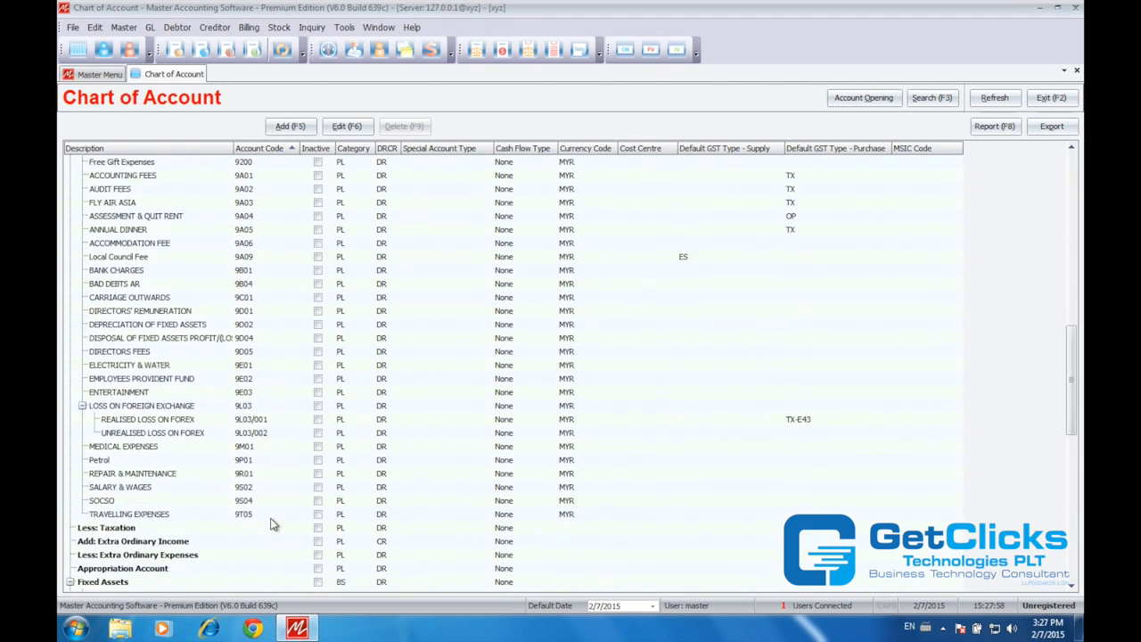
{"action": "scroll", "coordinate": [274, 525], "scroll_direction": "up", "scroll_amount": 3}
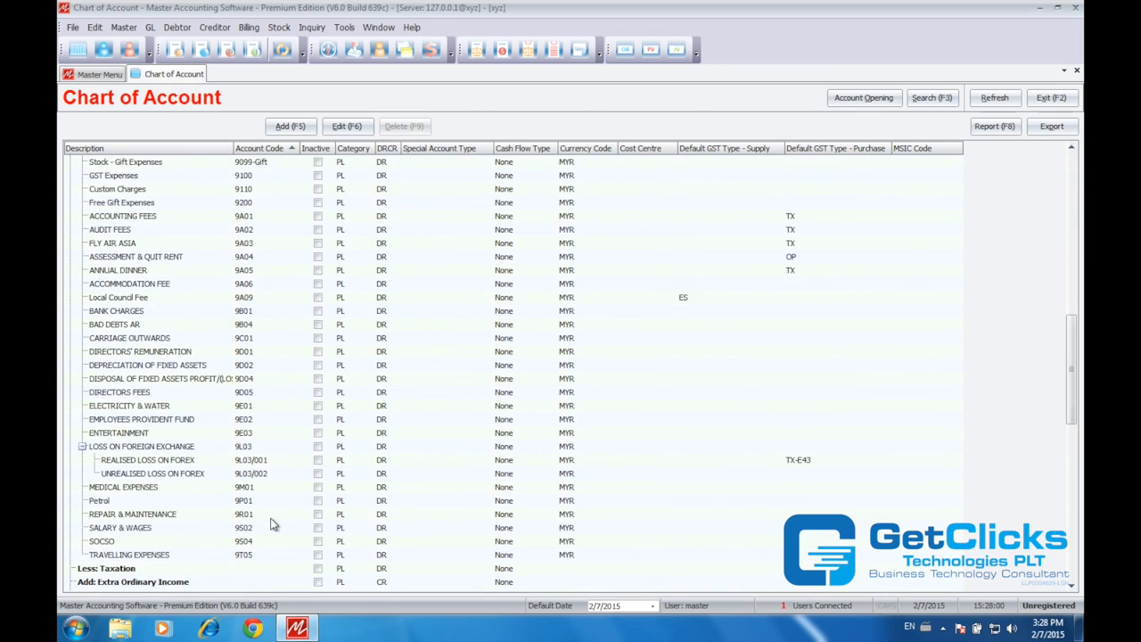
{"action": "scroll", "coordinate": [273, 525], "scroll_direction": "up", "scroll_amount": 3}
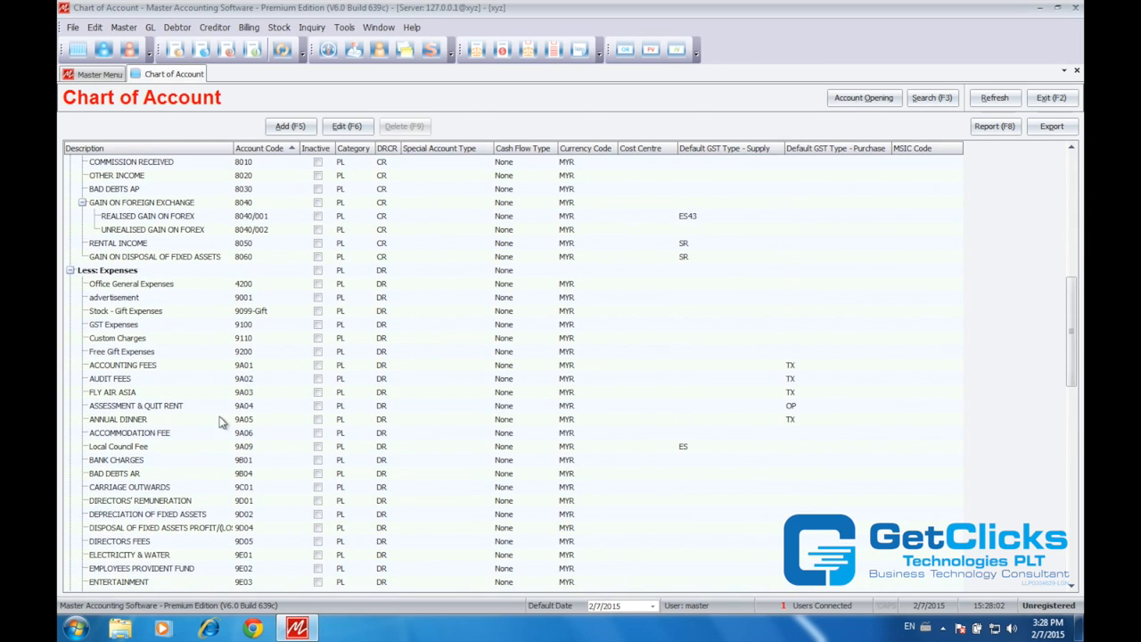
{"action": "left_click", "coordinate": [158, 286]}
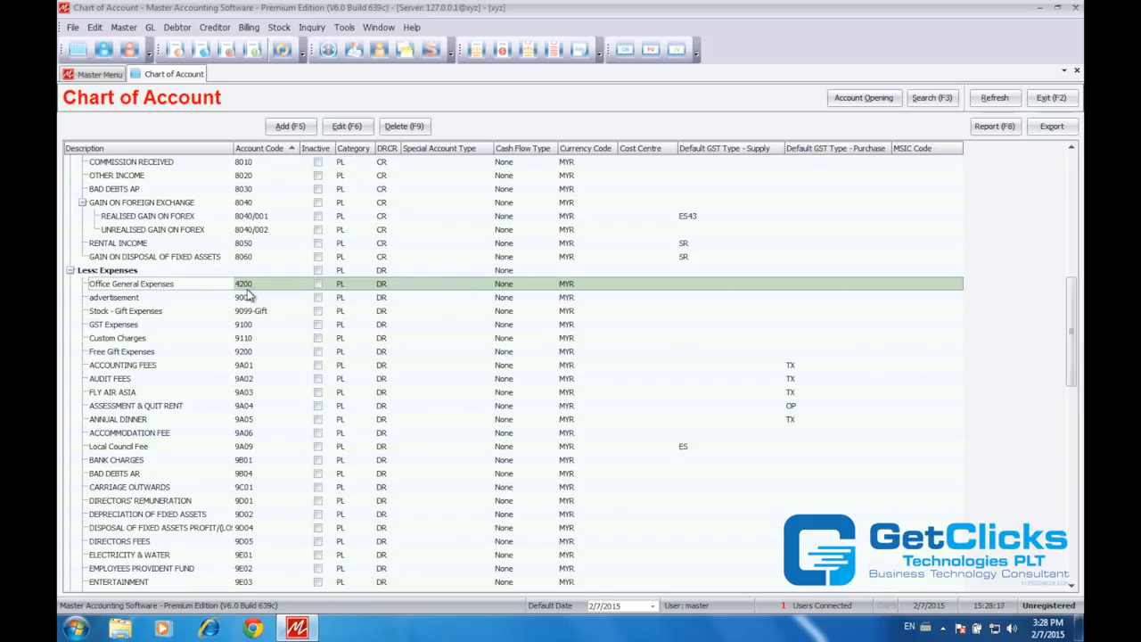
{"action": "left_click", "coordinate": [406, 126]}
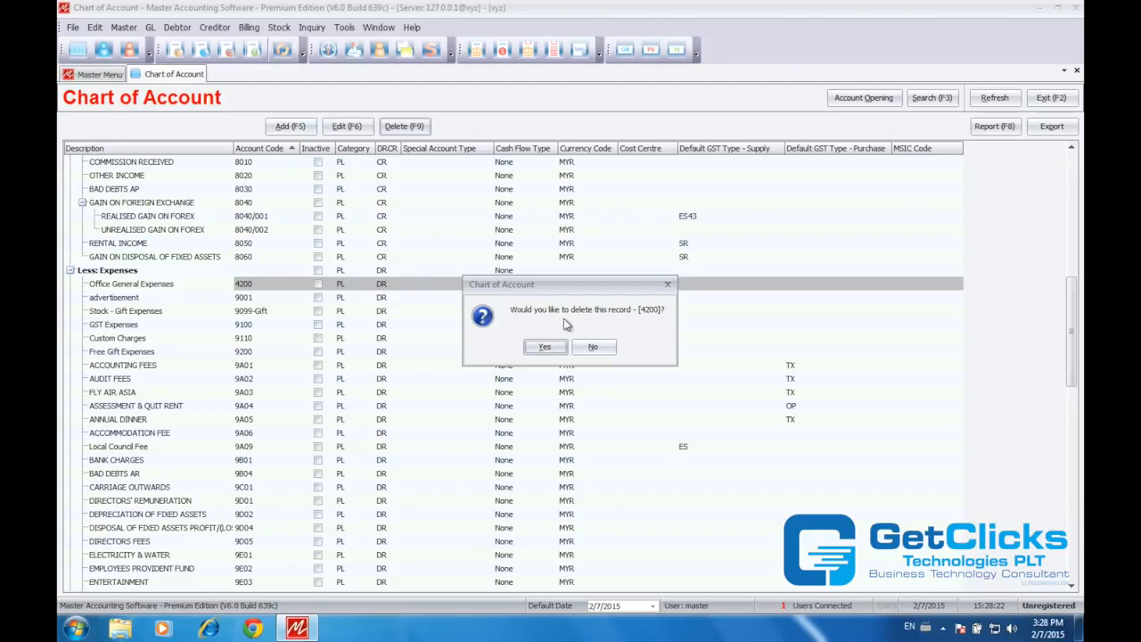
{"action": "left_click", "coordinate": [545, 347]}
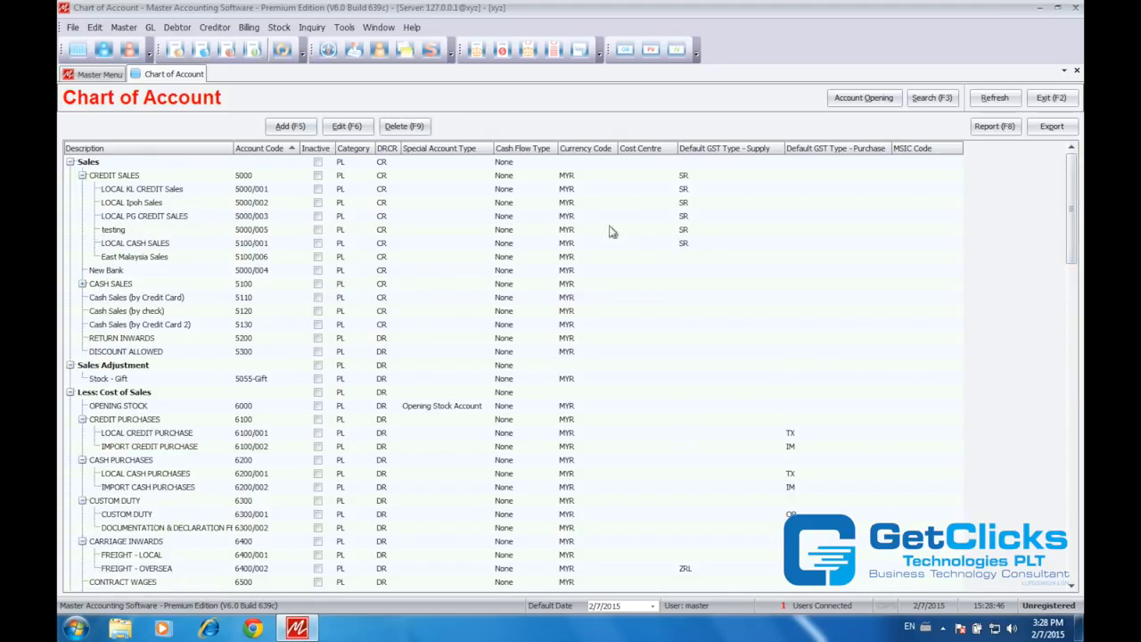
Toggle the account list's sorting by account code and review the accounts from Sales down to Less: Expenses
{"action": "left_click", "coordinate": [294, 150]}
{"action": "left_click", "coordinate": [292, 149]}
{"action": "scroll", "coordinate": [253, 325], "scroll_direction": "down", "scroll_amount": 5}
{"action": "scroll", "coordinate": [253, 324], "scroll_direction": "down", "scroll_amount": 5}
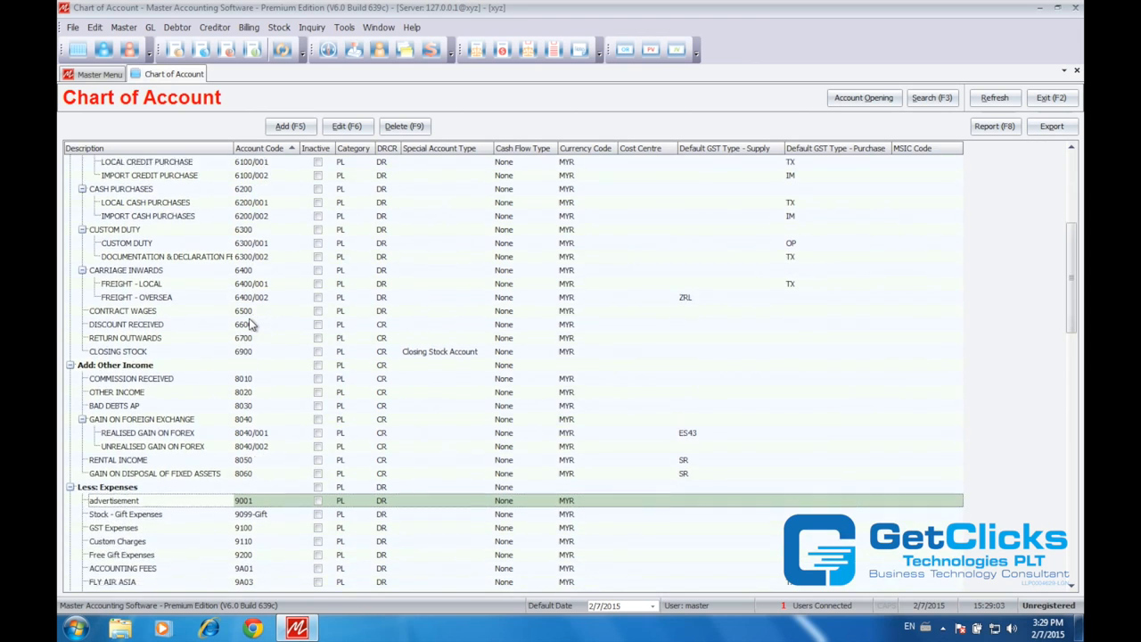
{"action": "scroll", "coordinate": [253, 325], "scroll_direction": "up", "scroll_amount": 4}
{"action": "scroll", "coordinate": [253, 324], "scroll_direction": "up", "scroll_amount": 6}
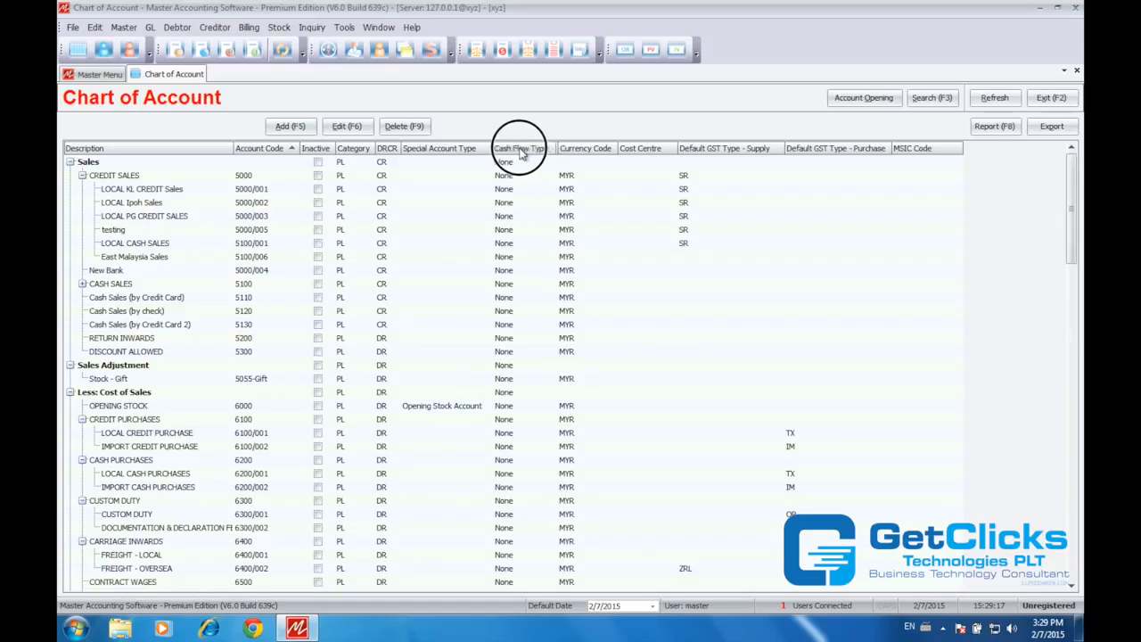
Rearrange the account list's columns, moving Cash Flow Type to the end and Special Account Type directly after Account Code
{"action": "left_click_drag", "start_coordinate": [523, 154], "coordinate": [942, 151]}
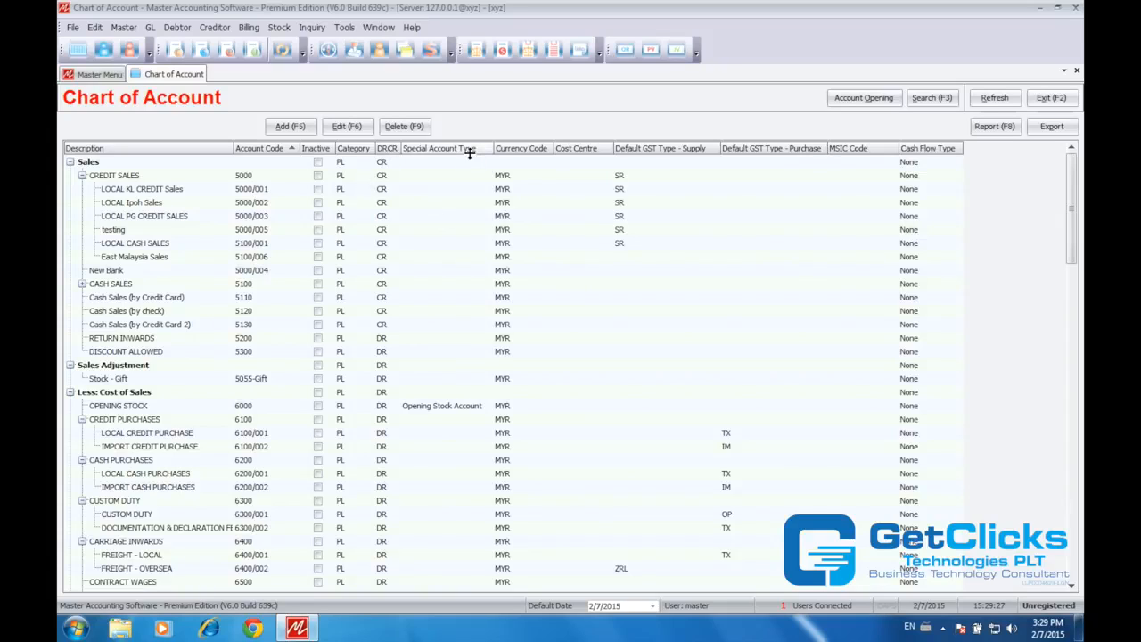
{"action": "left_click_drag", "start_coordinate": [471, 154], "coordinate": [312, 158]}
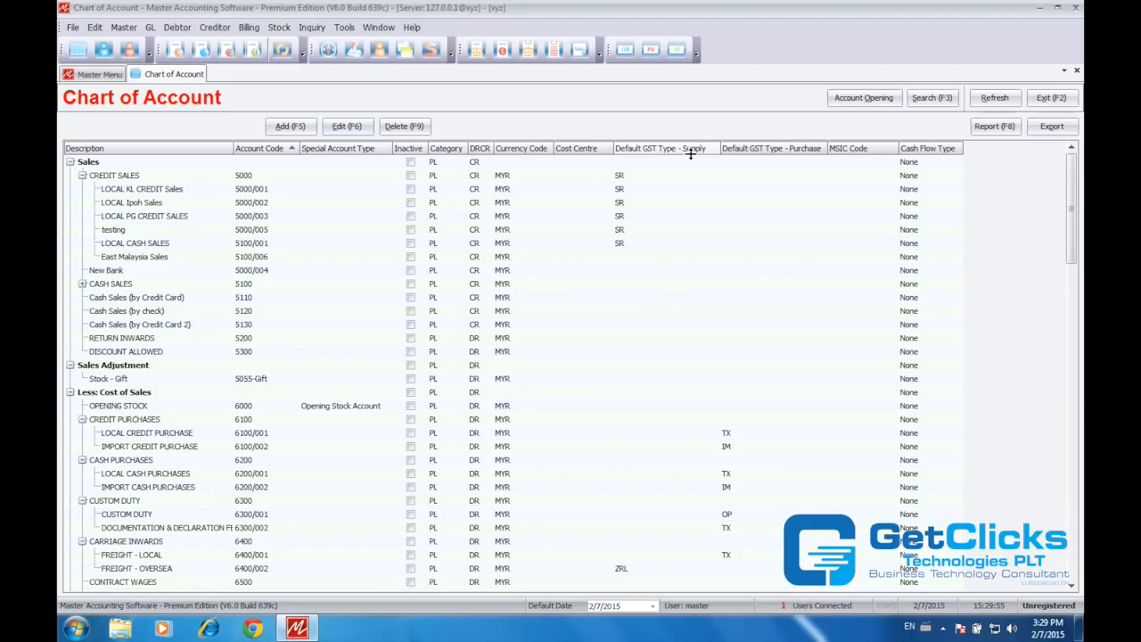
Examine the default supply GST types of the CREDIT SALES accounts and the default purchase GST type of LOCAL CREDIT PURCHASE
{"action": "left_click", "coordinate": [633, 177]}
{"action": "left_click", "coordinate": [631, 194]}
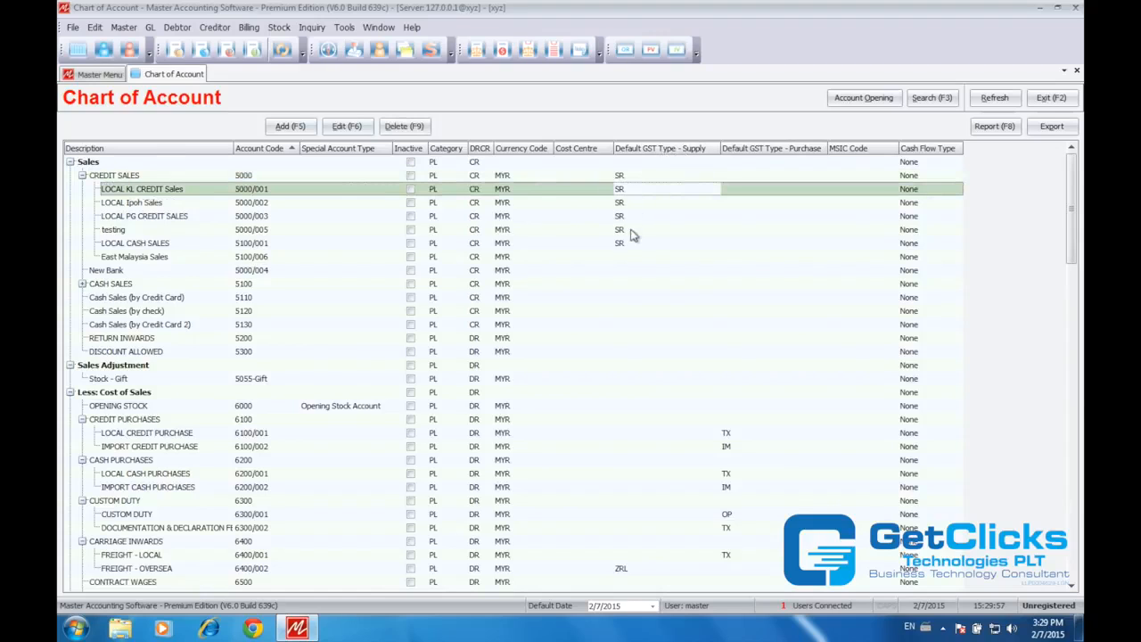
{"action": "left_click", "coordinate": [627, 233]}
{"action": "left_click", "coordinate": [627, 203]}
{"action": "left_click", "coordinate": [630, 194]}
{"action": "left_click", "coordinate": [632, 178]}
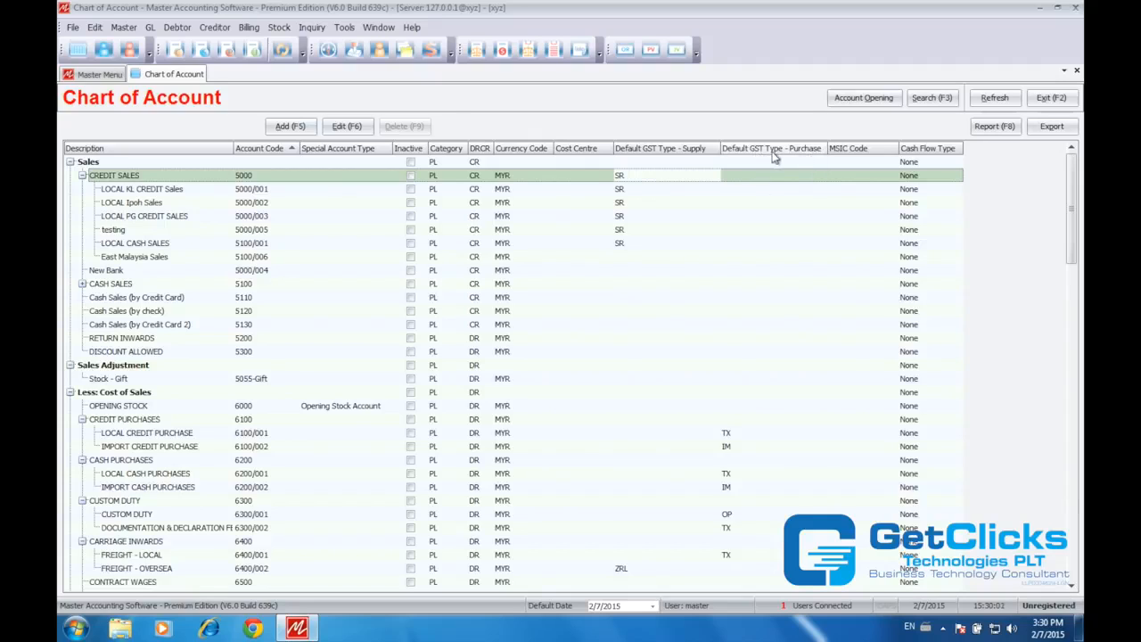
{"action": "left_click", "coordinate": [749, 436]}
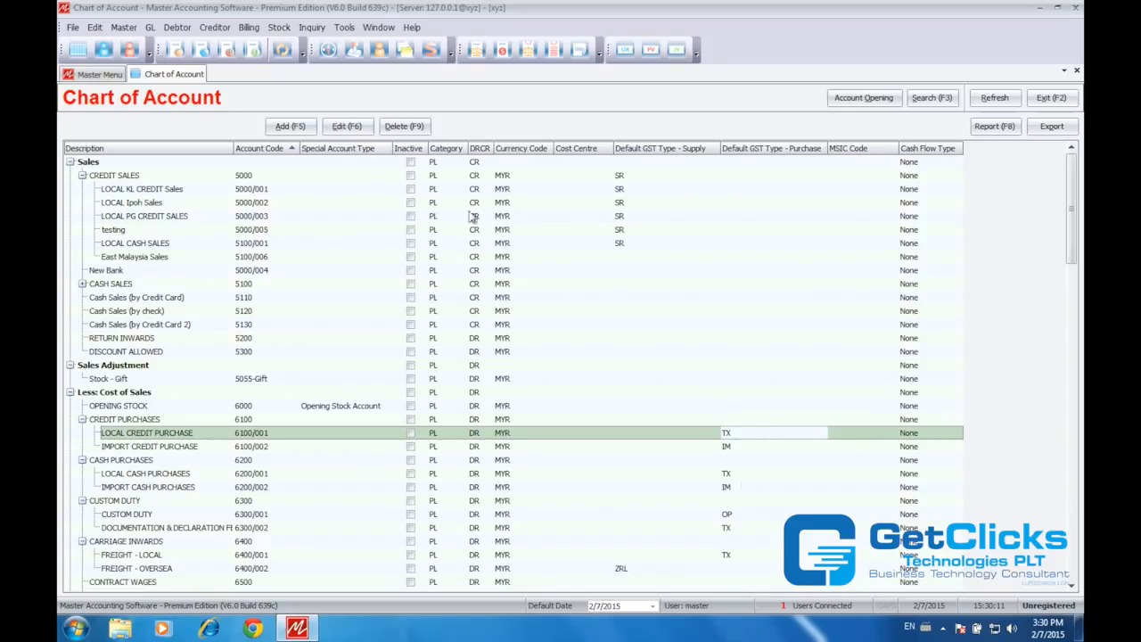
Edit LOCAL KL CREDIT Sales, look up supply GST types sr and zrl, dismiss the lookup and save the account
{"action": "left_click", "coordinate": [255, 191]}
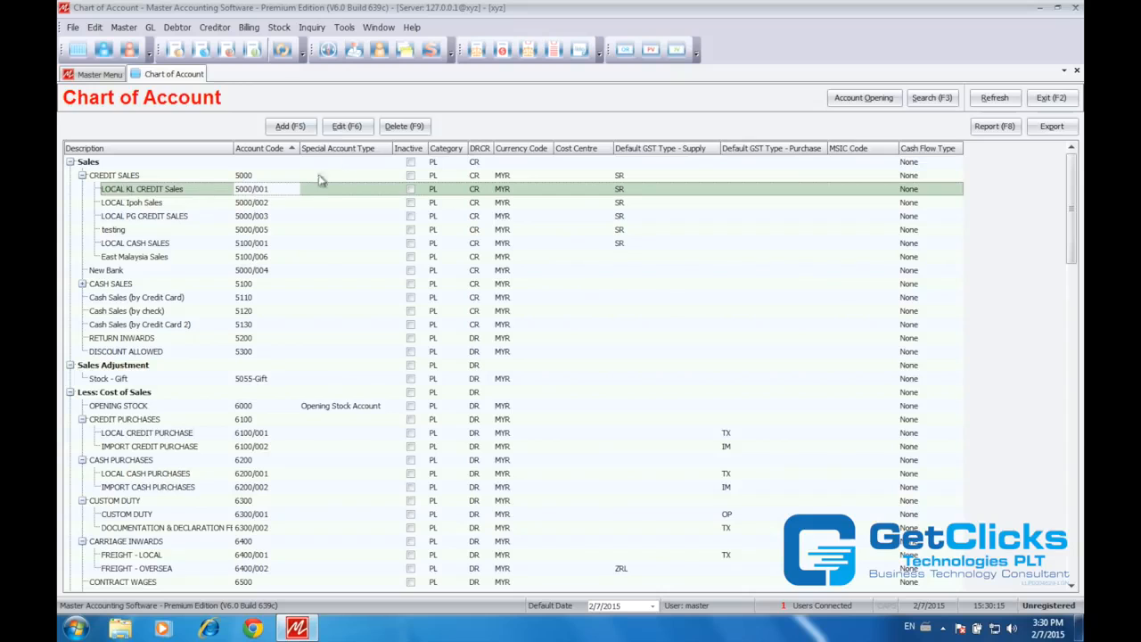
{"action": "left_click", "coordinate": [347, 126]}
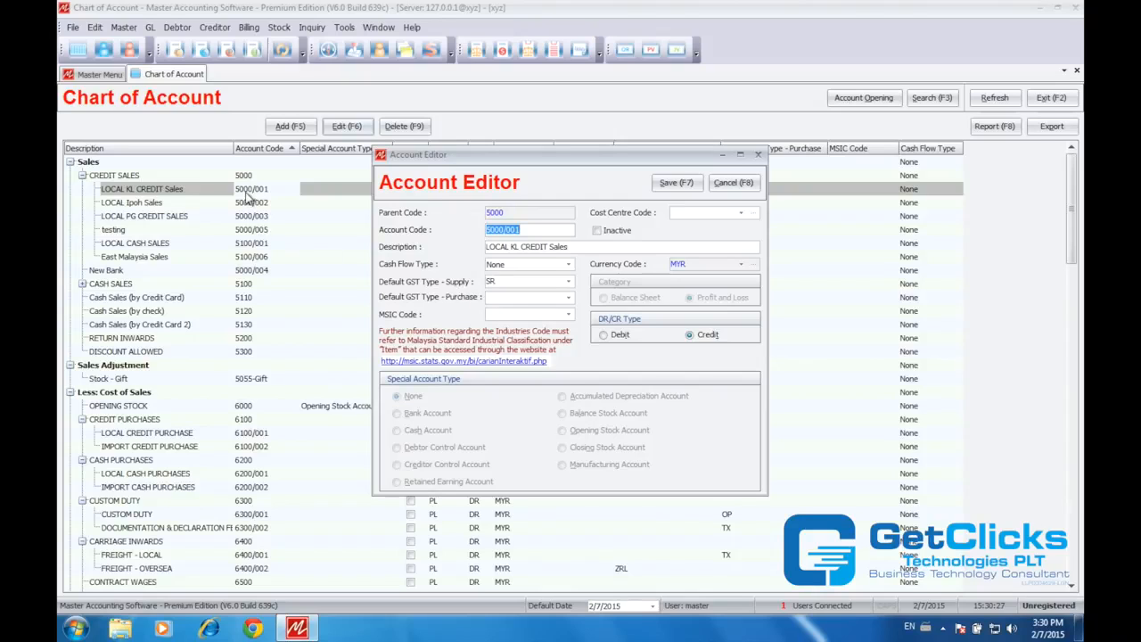
{"action": "left_click", "coordinate": [522, 282]}
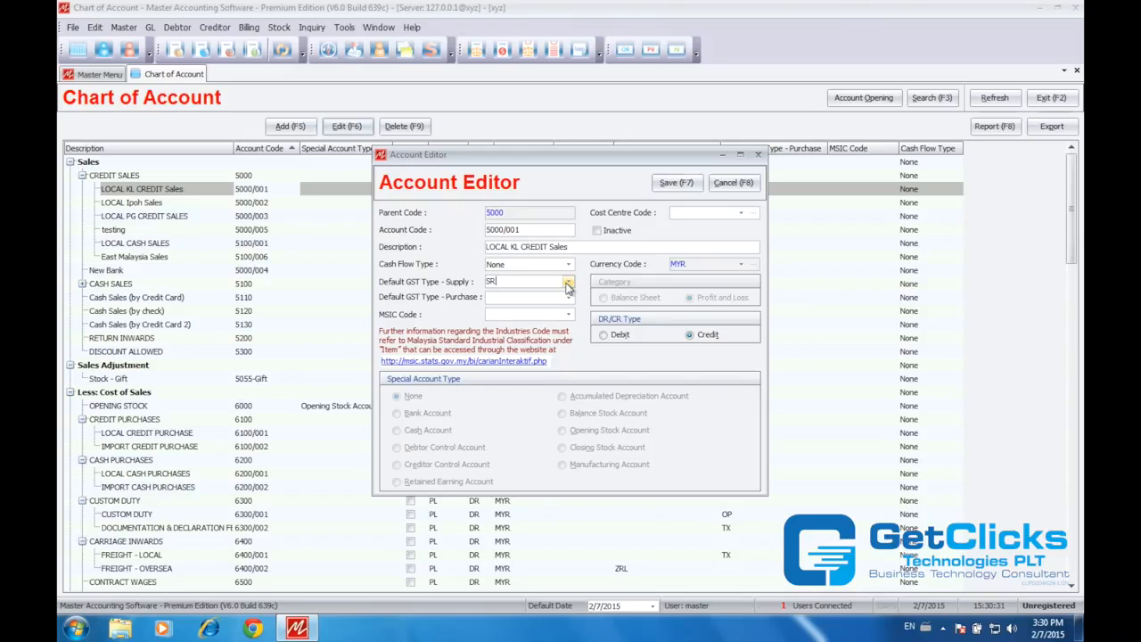
{"action": "left_click", "coordinate": [568, 284]}
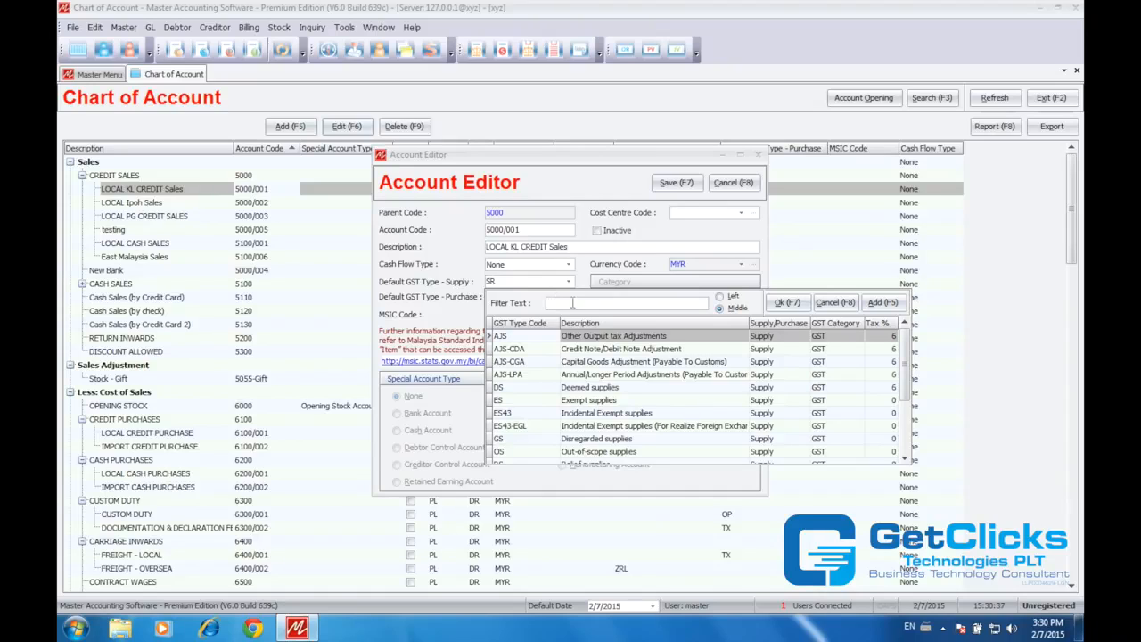
{"action": "type", "text": "sr"}
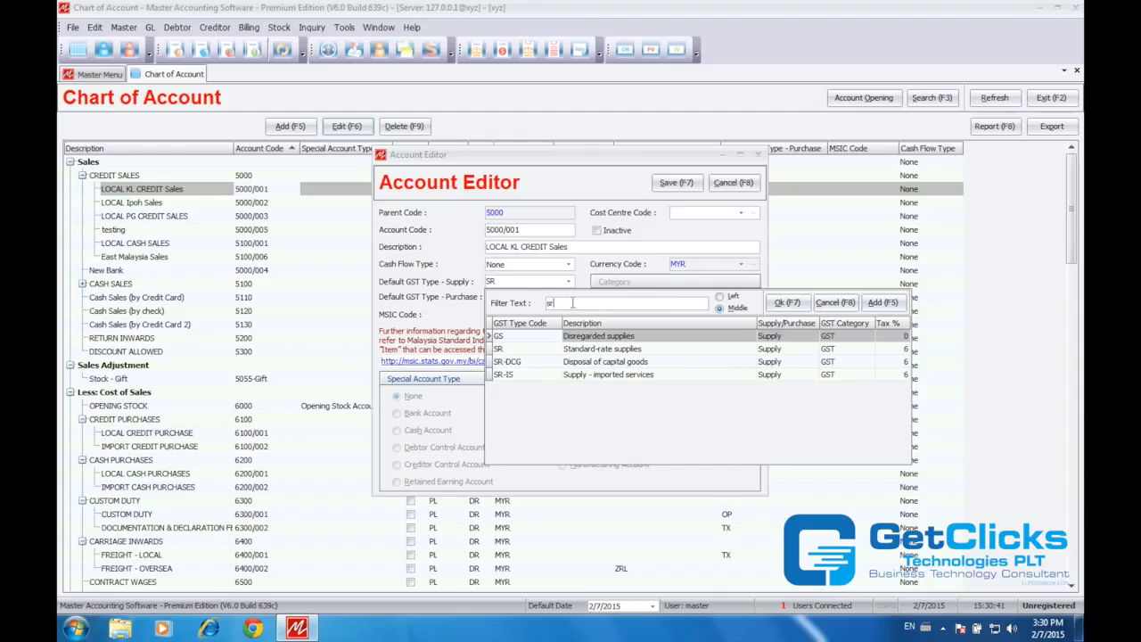
{"action": "key", "text": "BackSpace"}
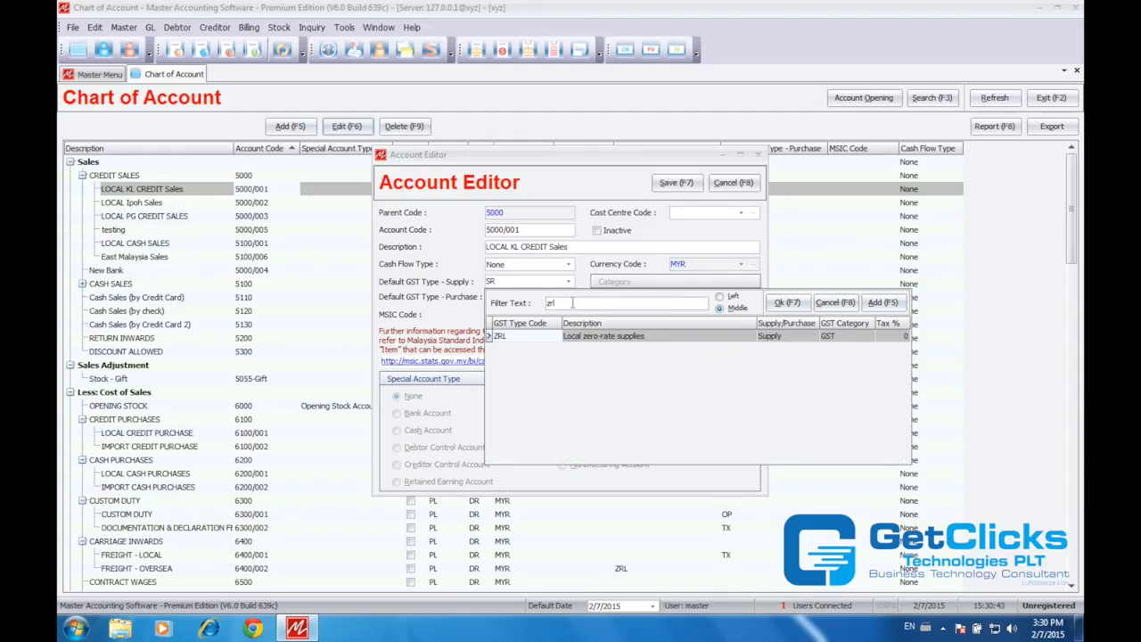
{"action": "key", "text": "BackSpace"}
{"action": "key", "text": "BackSpace"}
{"action": "key", "text": "BackSpace"}
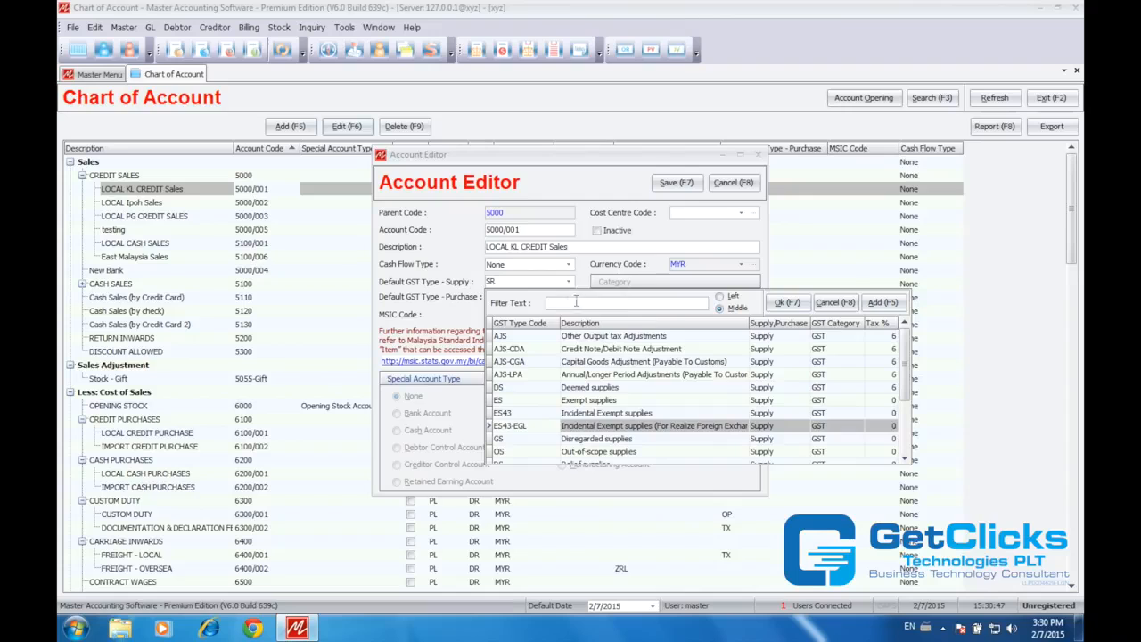
{"action": "left_click", "coordinate": [834, 303]}
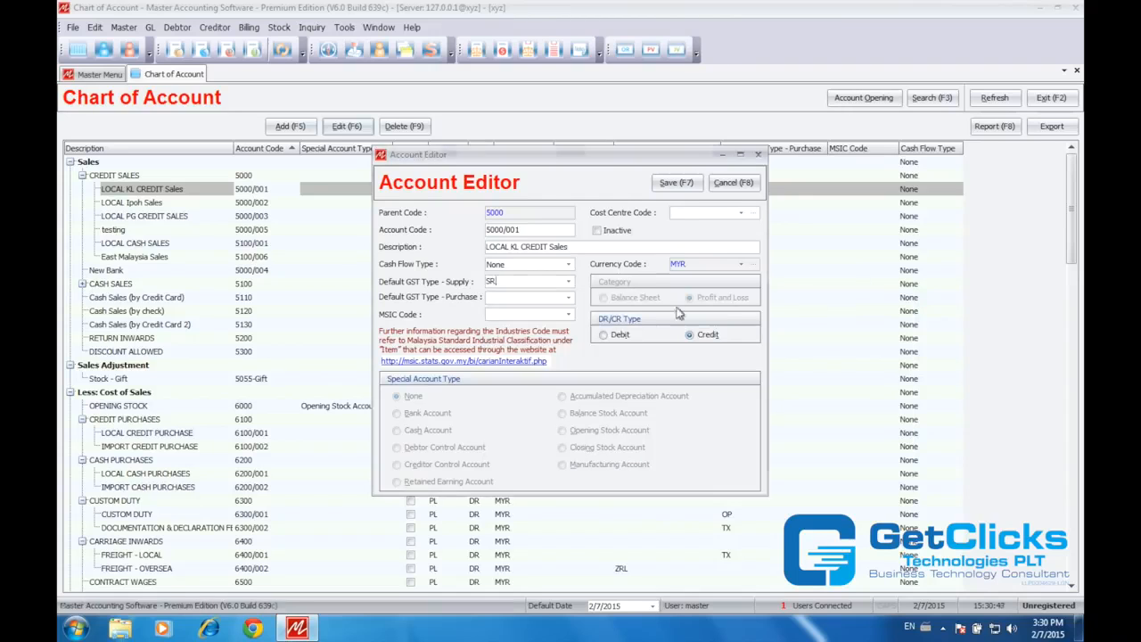
{"action": "left_click", "coordinate": [675, 183]}
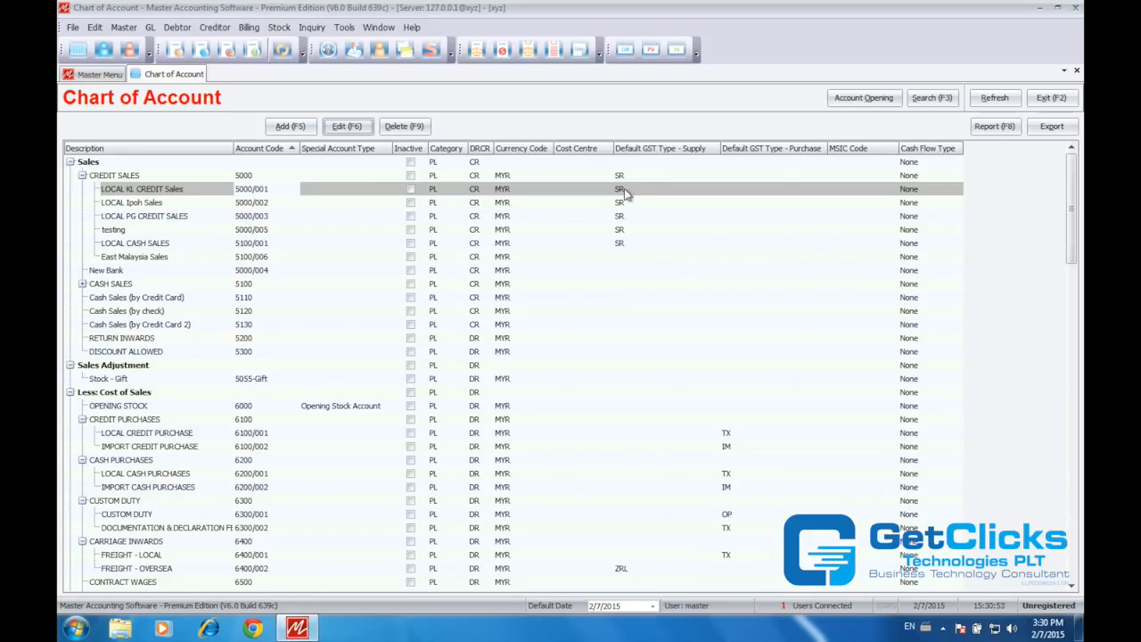
Edit LOCAL CREDIT PURCHASE, look up purchase GST types im, tx and zero, dismiss the lookup and save the account
{"action": "left_click", "coordinate": [345, 435]}
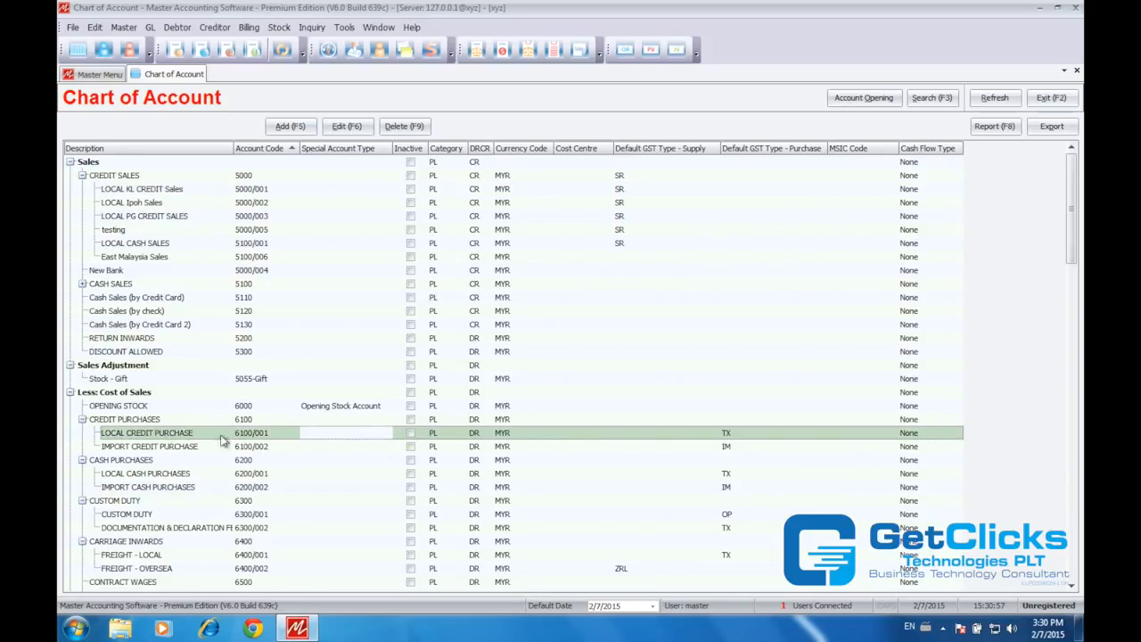
{"action": "left_click", "coordinate": [347, 125]}
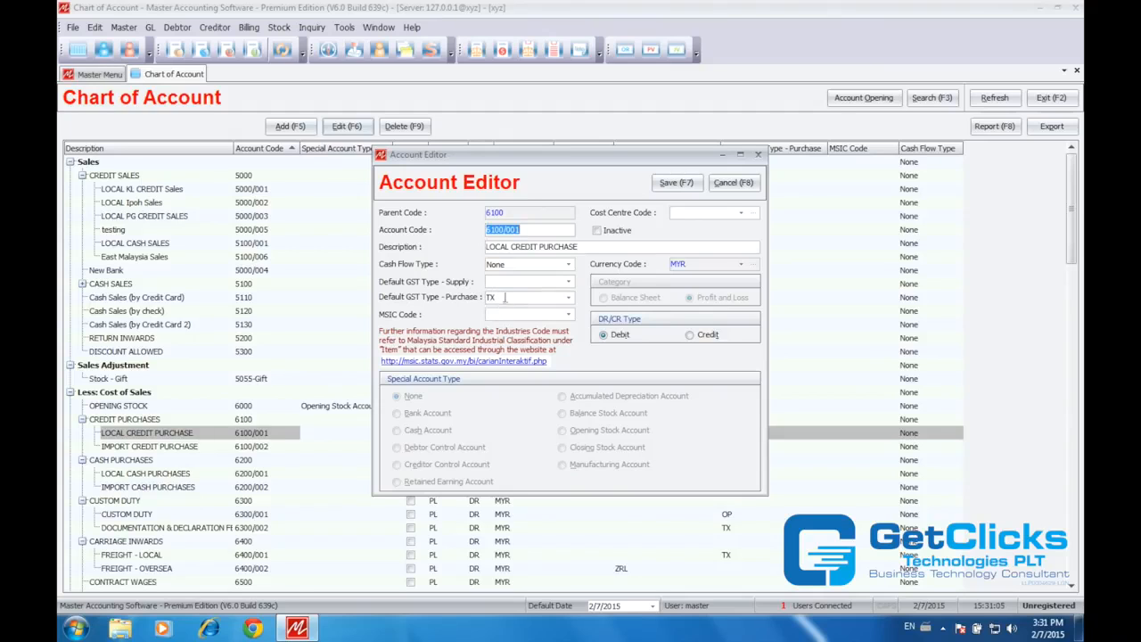
{"action": "left_click", "coordinate": [567, 297]}
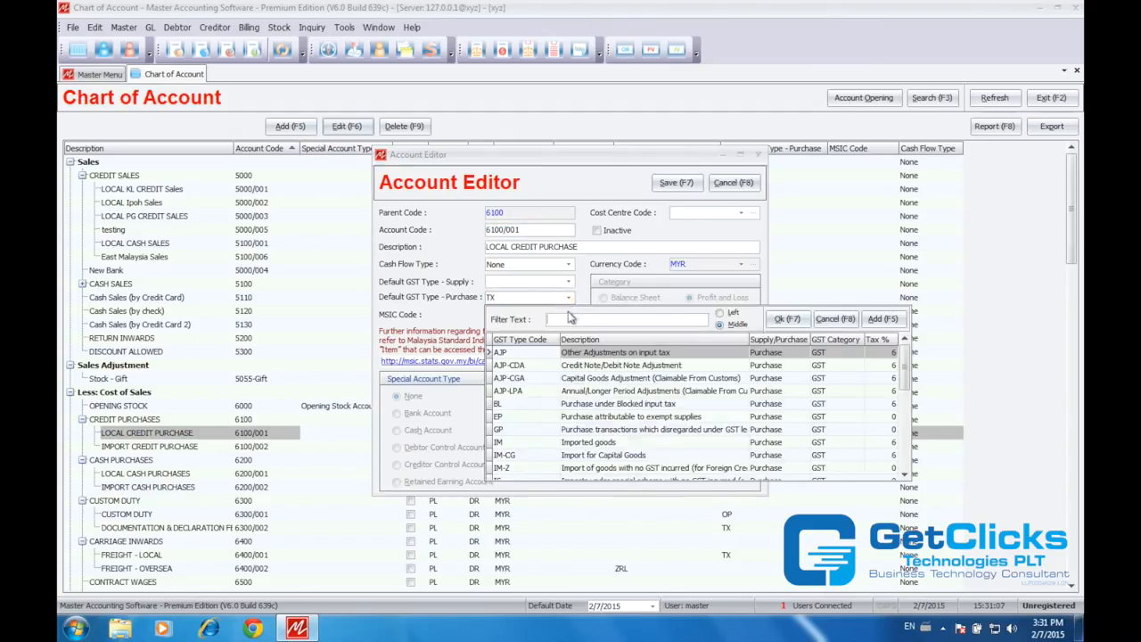
{"action": "type", "text": "im"}
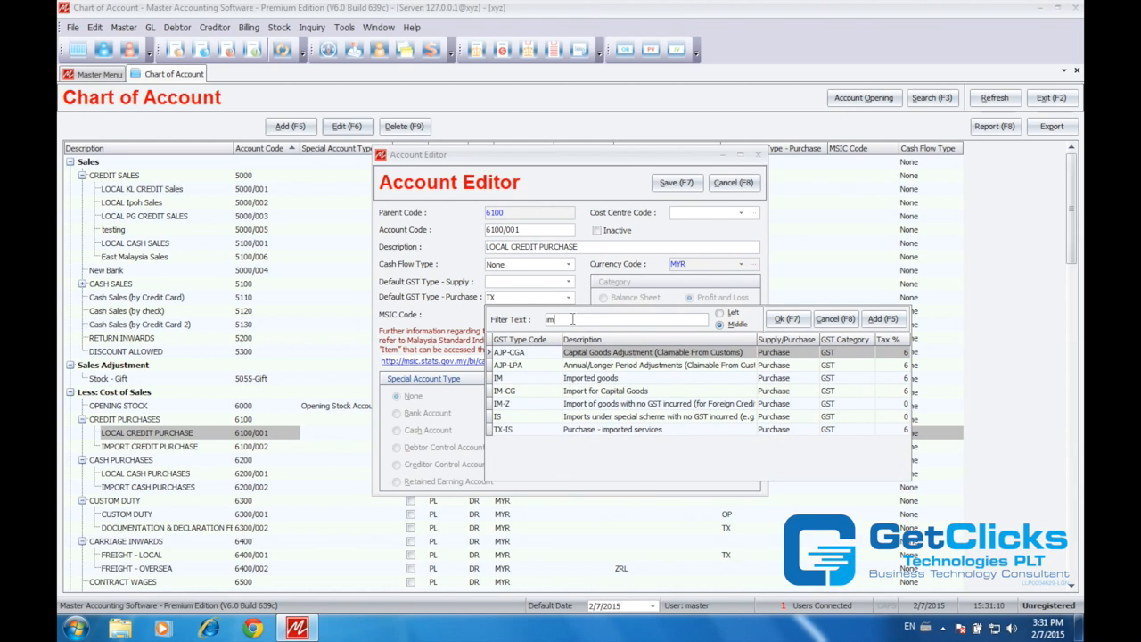
{"action": "left_click", "coordinate": [589, 374]}
{"action": "left_click_drag", "start_coordinate": [574, 319], "coordinate": [533, 322]}
{"action": "type", "text": "tx"}
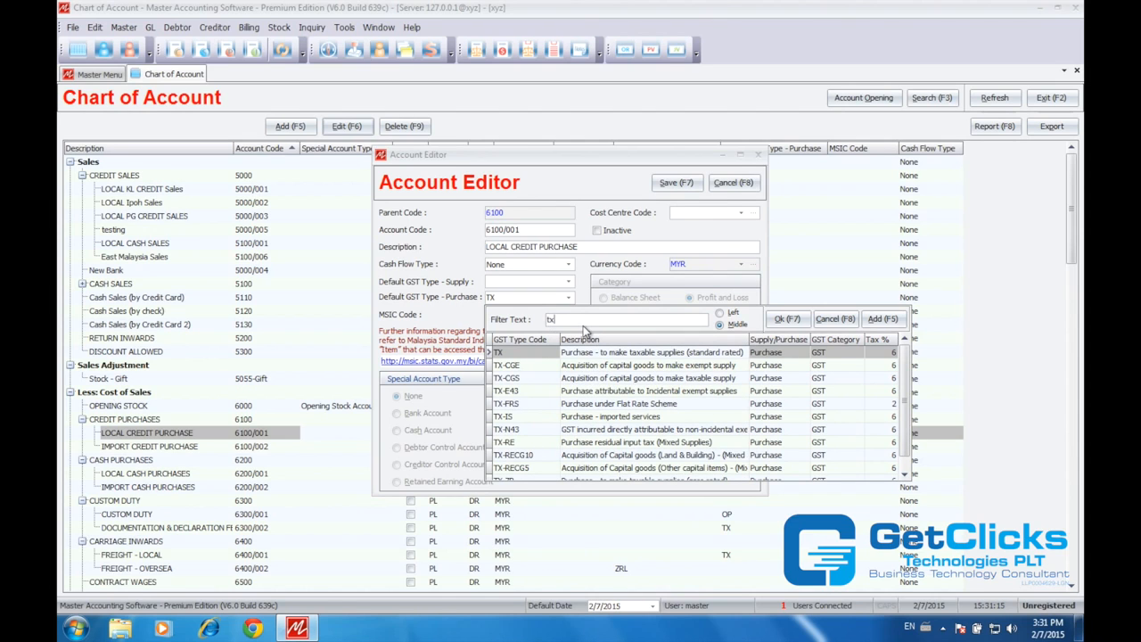
{"action": "type", "text": "zero"}
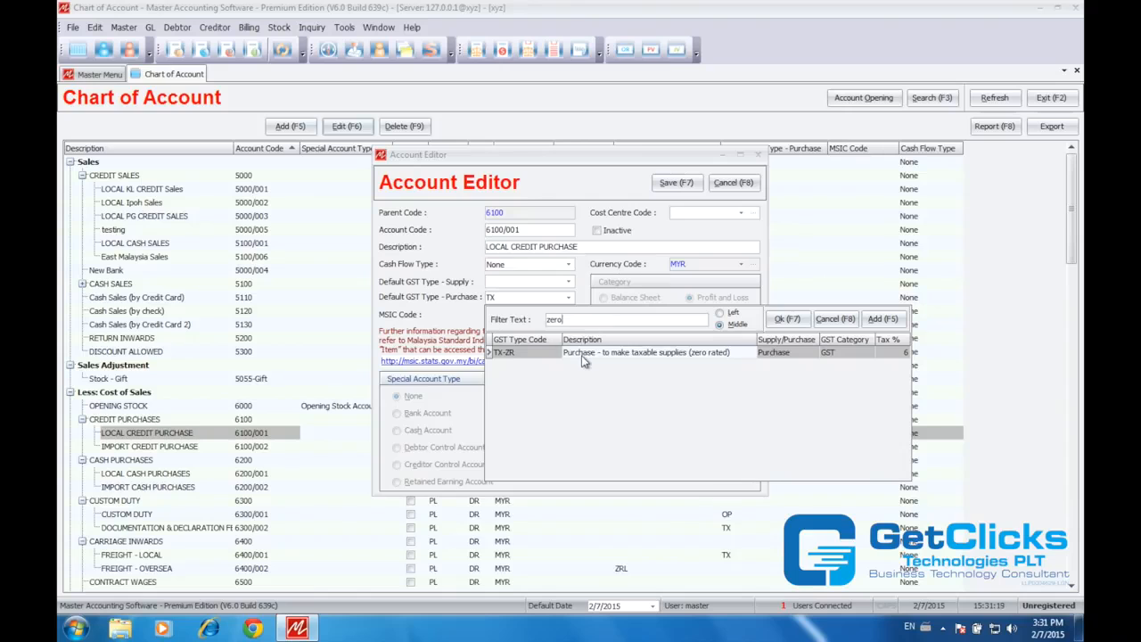
{"action": "left_click", "coordinate": [847, 325]}
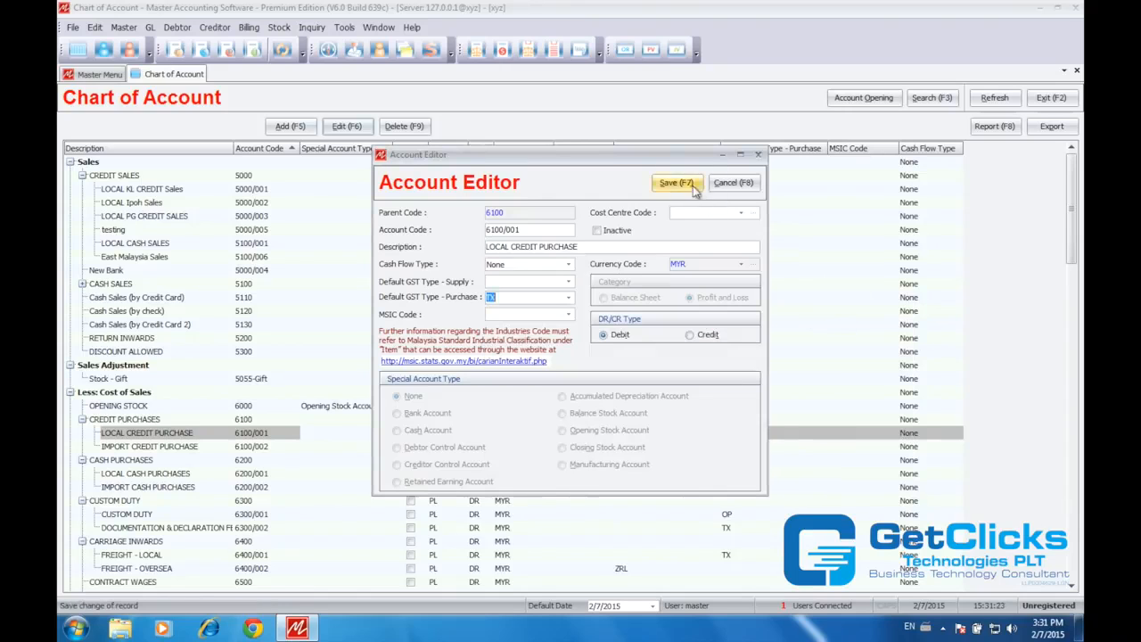
{"action": "left_click", "coordinate": [677, 184]}
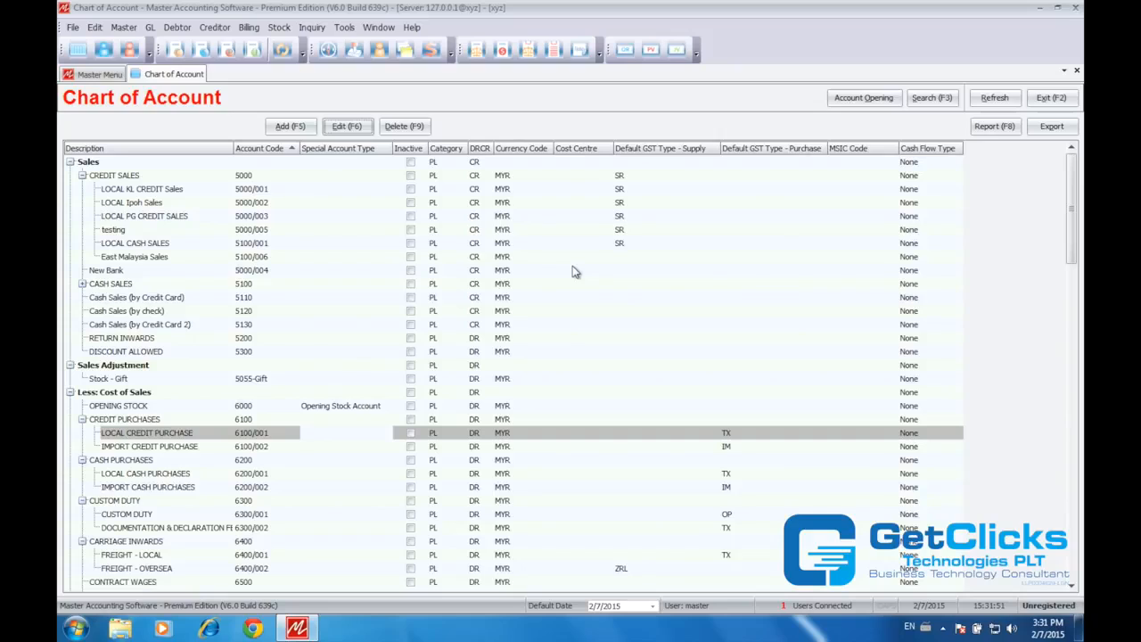
Edit the stock options, check that the GL GST settings auto-set GST types based on Chart of Account, then save and exit
{"action": "left_click", "coordinate": [280, 29]}
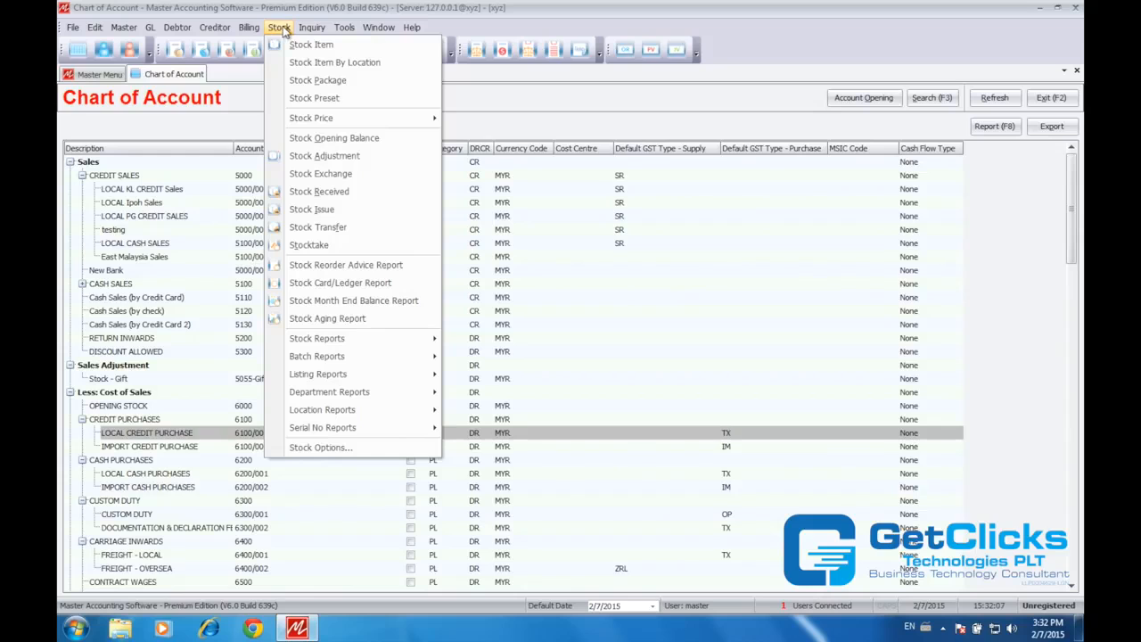
{"action": "left_click", "coordinate": [354, 449]}
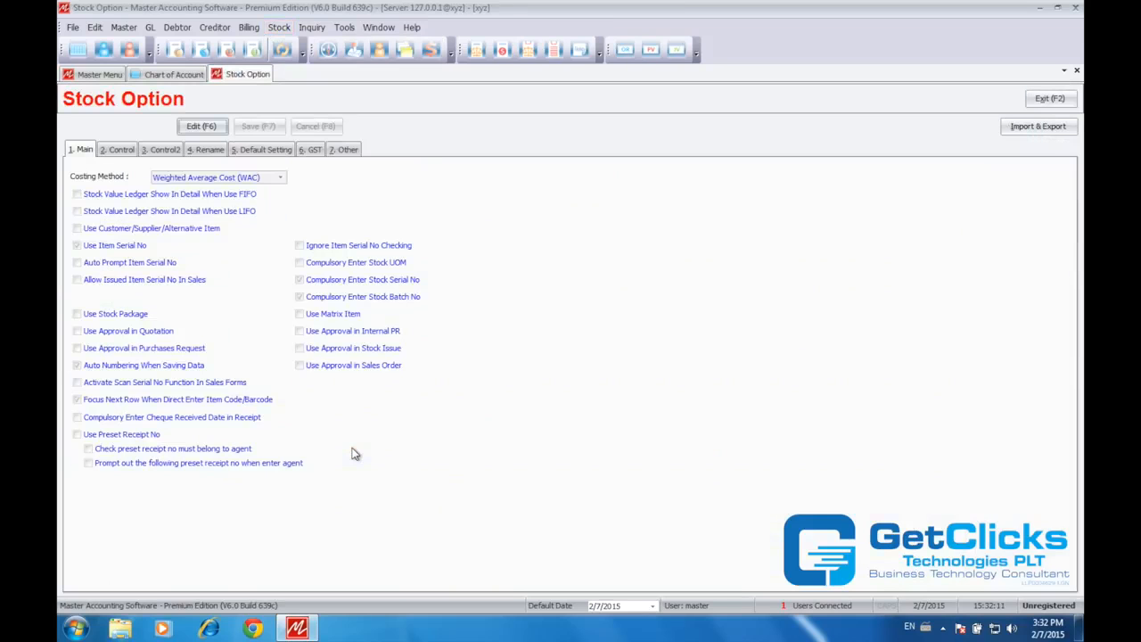
{"action": "left_click", "coordinate": [214, 132]}
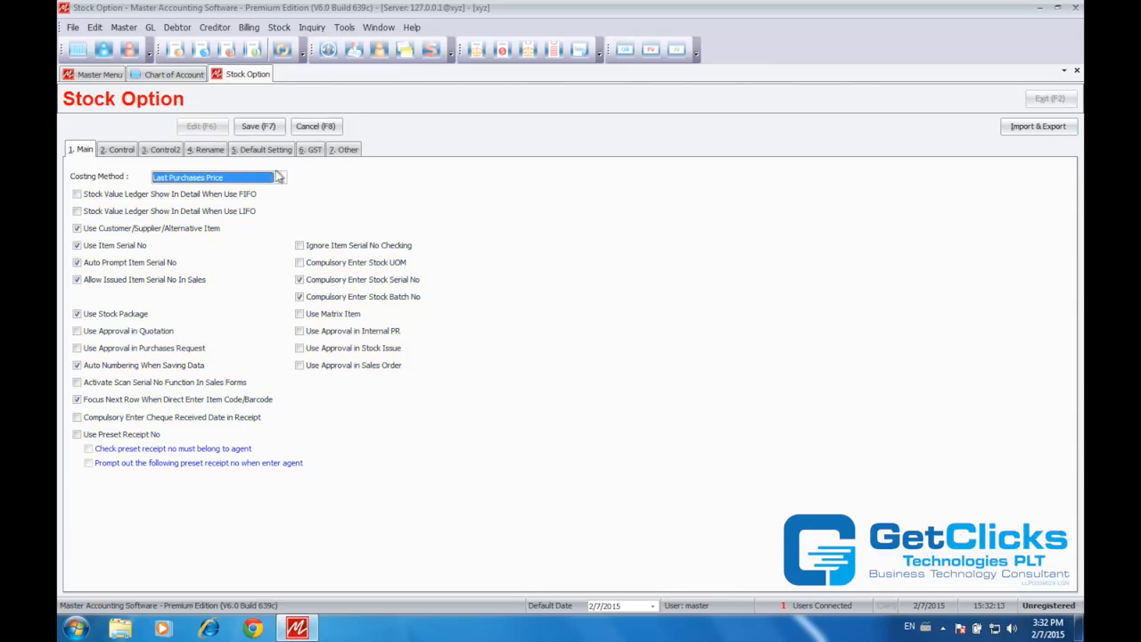
{"action": "left_click", "coordinate": [313, 150]}
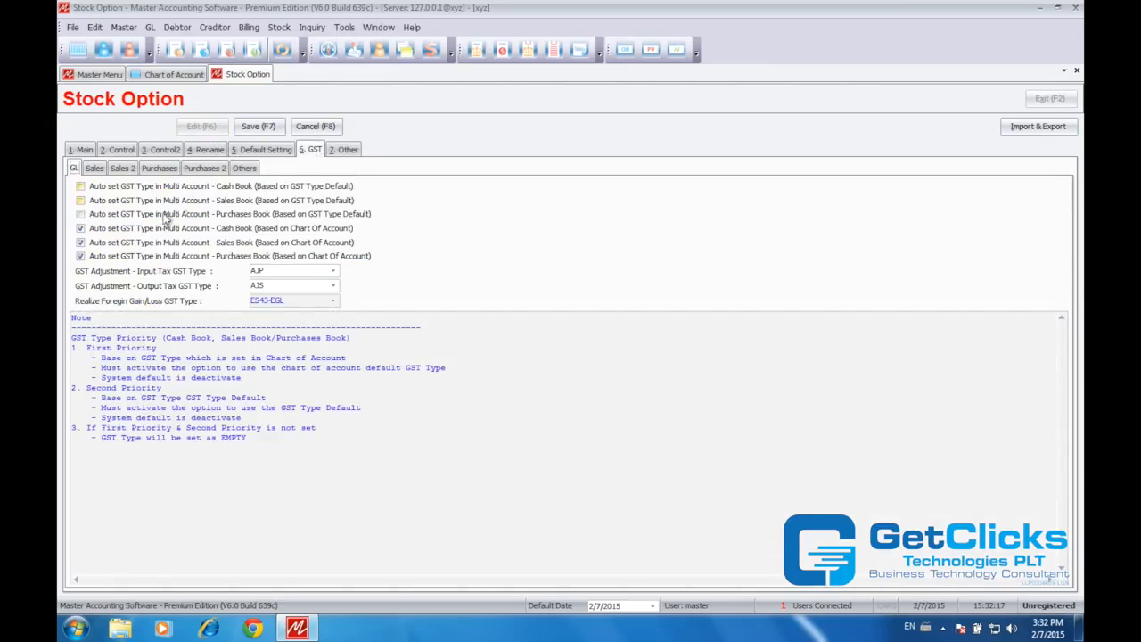
{"action": "left_click", "coordinate": [82, 228]}
{"action": "left_click", "coordinate": [266, 127]}
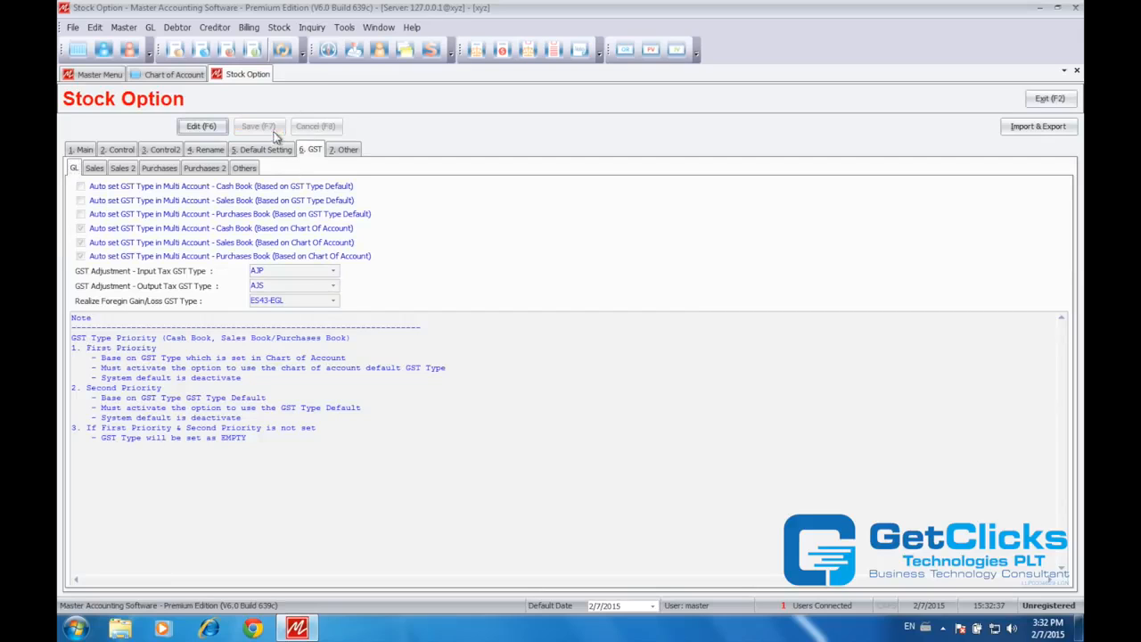
{"action": "left_click", "coordinate": [1050, 98]}
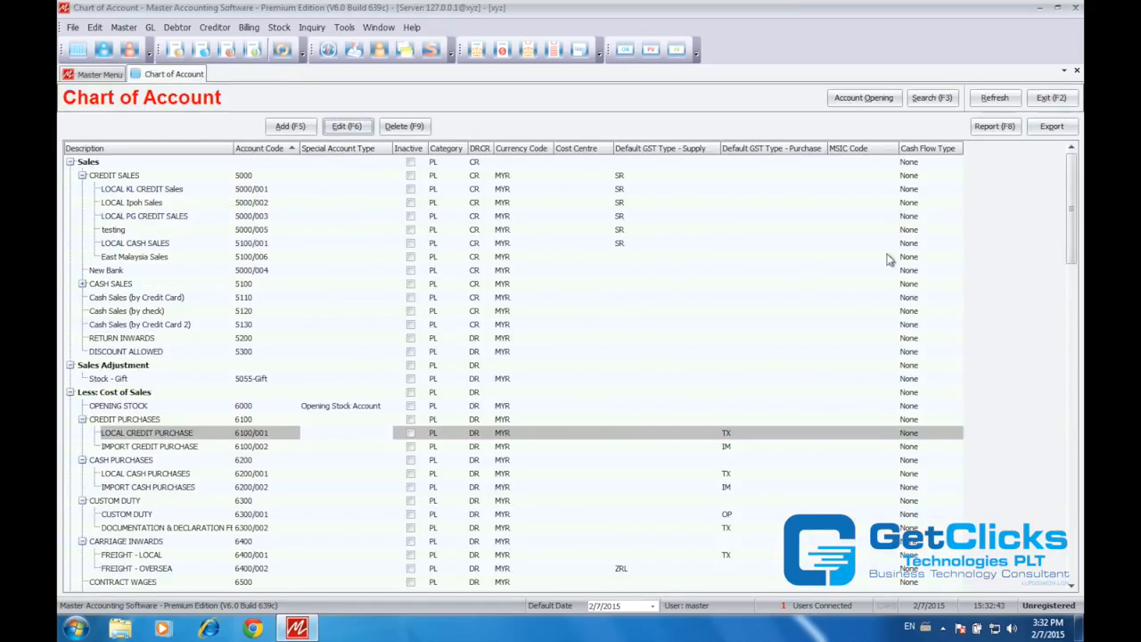
Open the Chart of Account Listing report ordered by account code, preview it and close the preview
{"action": "left_click", "coordinate": [1011, 136]}
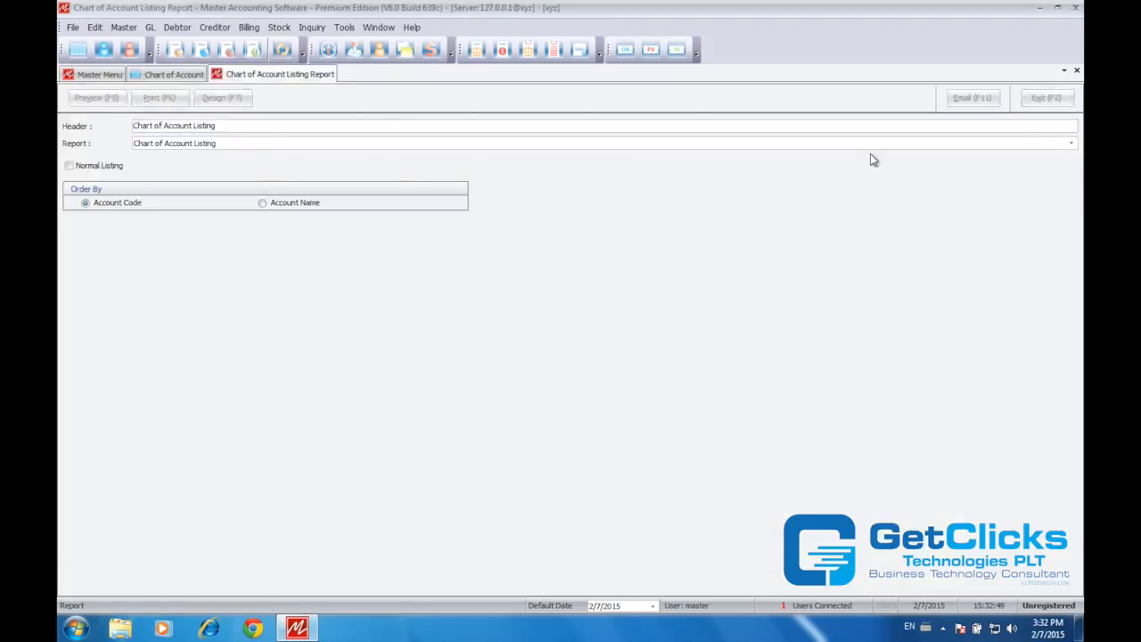
{"action": "left_click", "coordinate": [98, 98]}
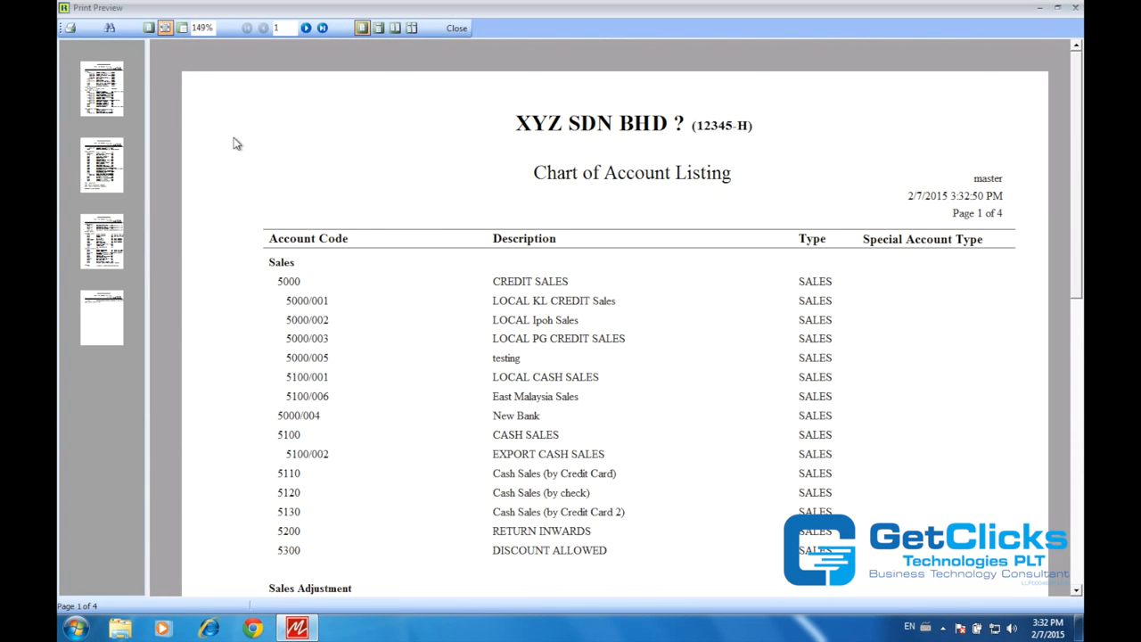
{"action": "left_click", "coordinate": [454, 29]}
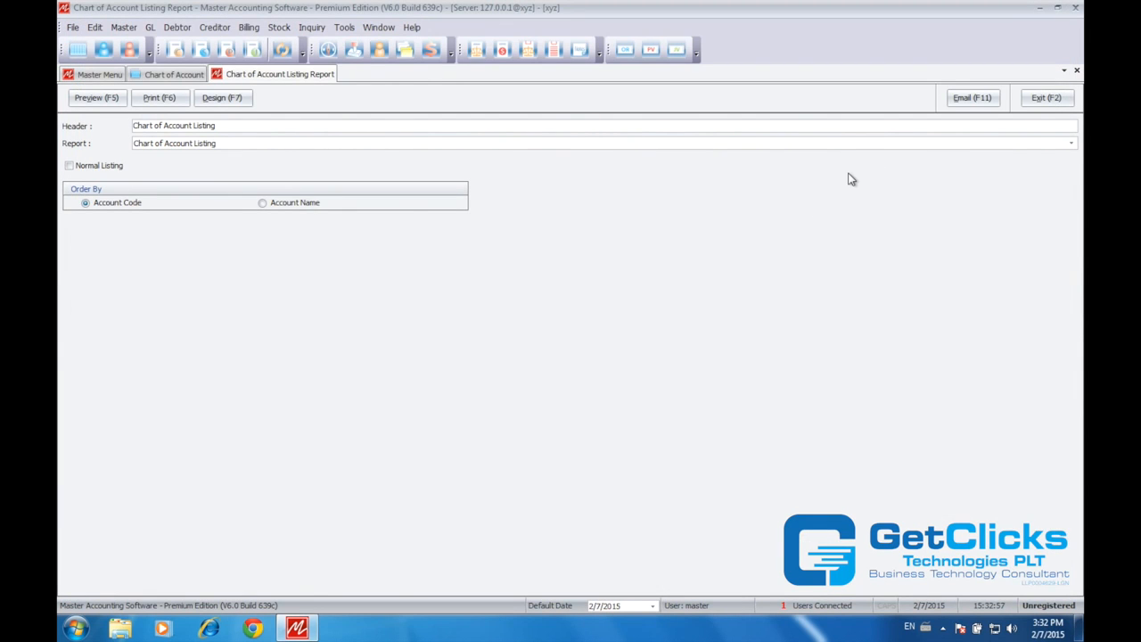
Print the Chart of Account Listing to file as an XLS Report File named Report.xls, replacing the existing file
{"action": "left_click", "coordinate": [178, 102]}
{"action": "left_click", "coordinate": [414, 380]}
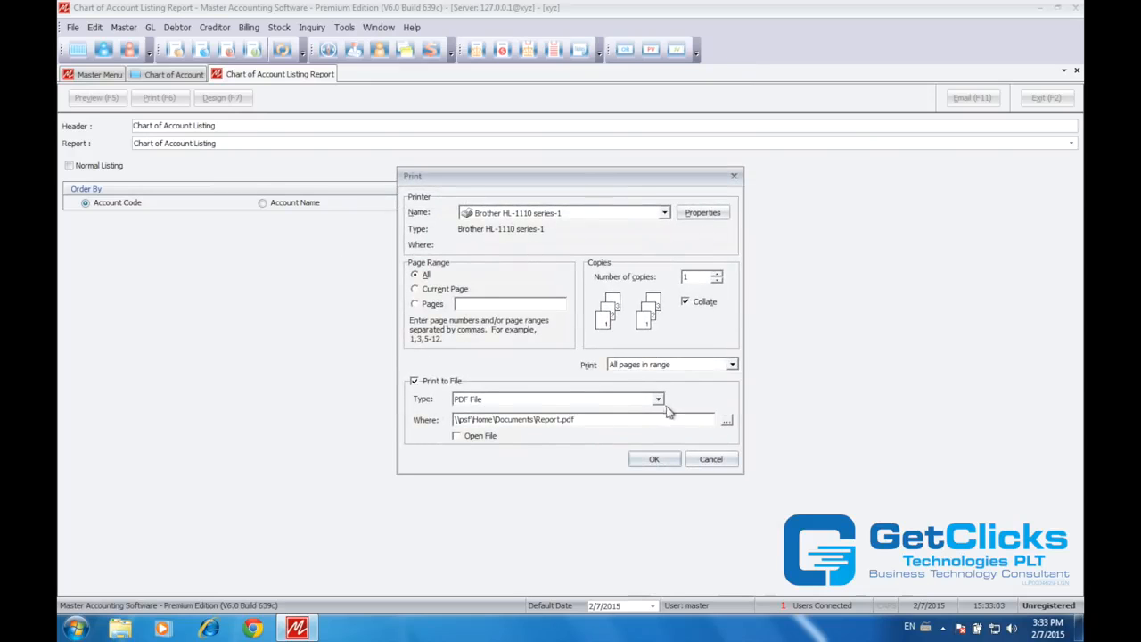
{"action": "left_click", "coordinate": [658, 400]}
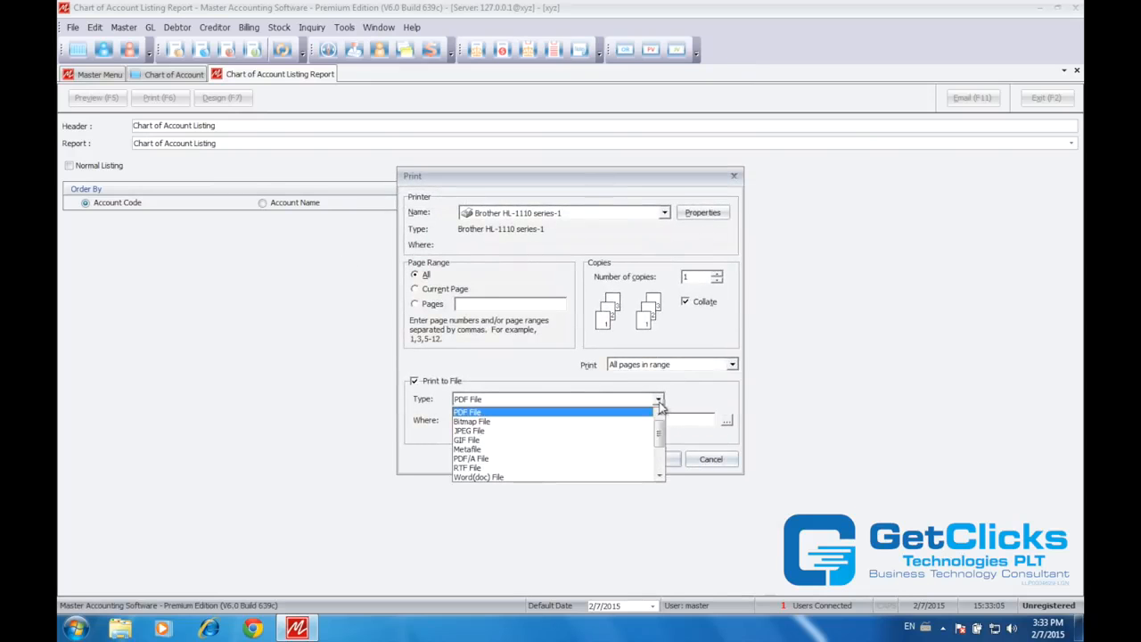
{"action": "left_click_drag", "start_coordinate": [661, 437], "coordinate": [660, 464]}
{"action": "left_click", "coordinate": [559, 454]}
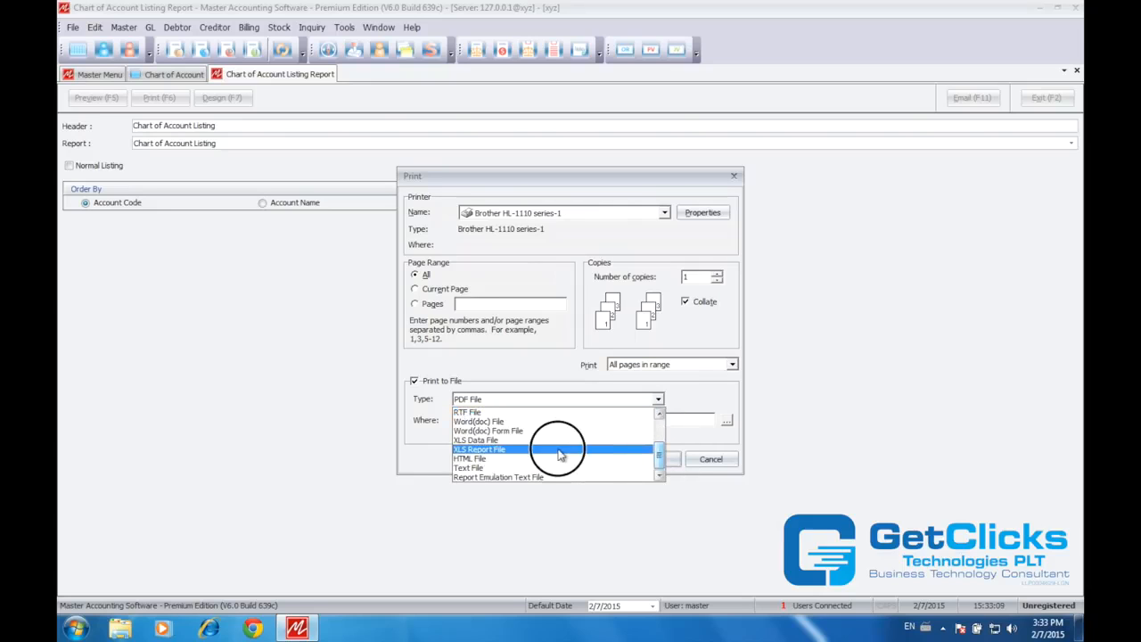
{"action": "left_click", "coordinate": [659, 402]}
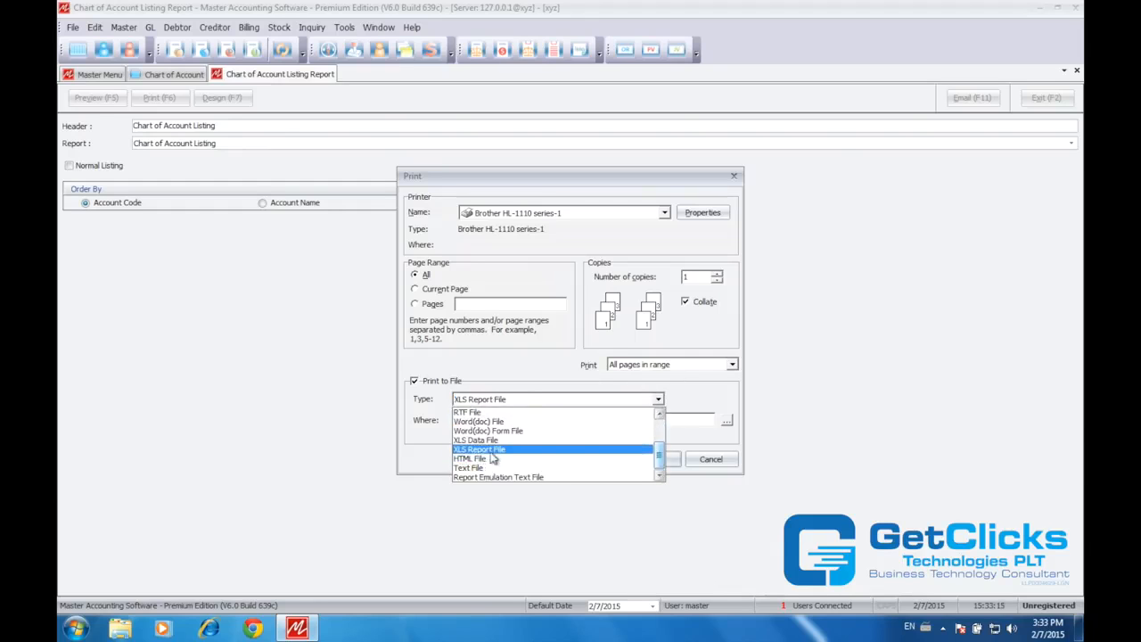
{"action": "left_click", "coordinate": [493, 451]}
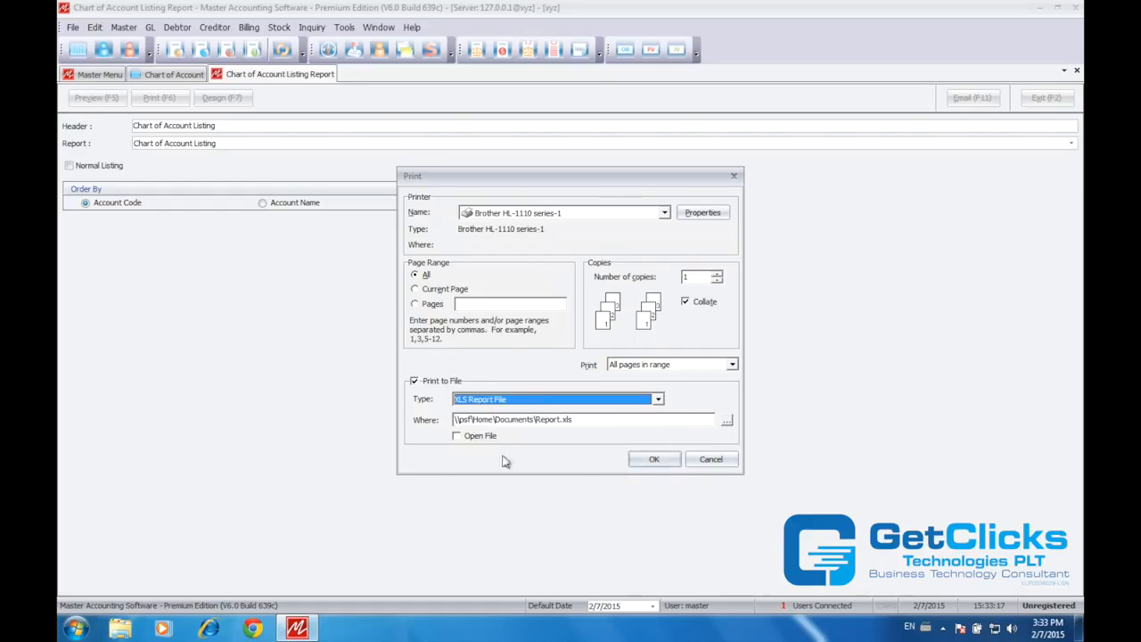
{"action": "left_click", "coordinate": [653, 459]}
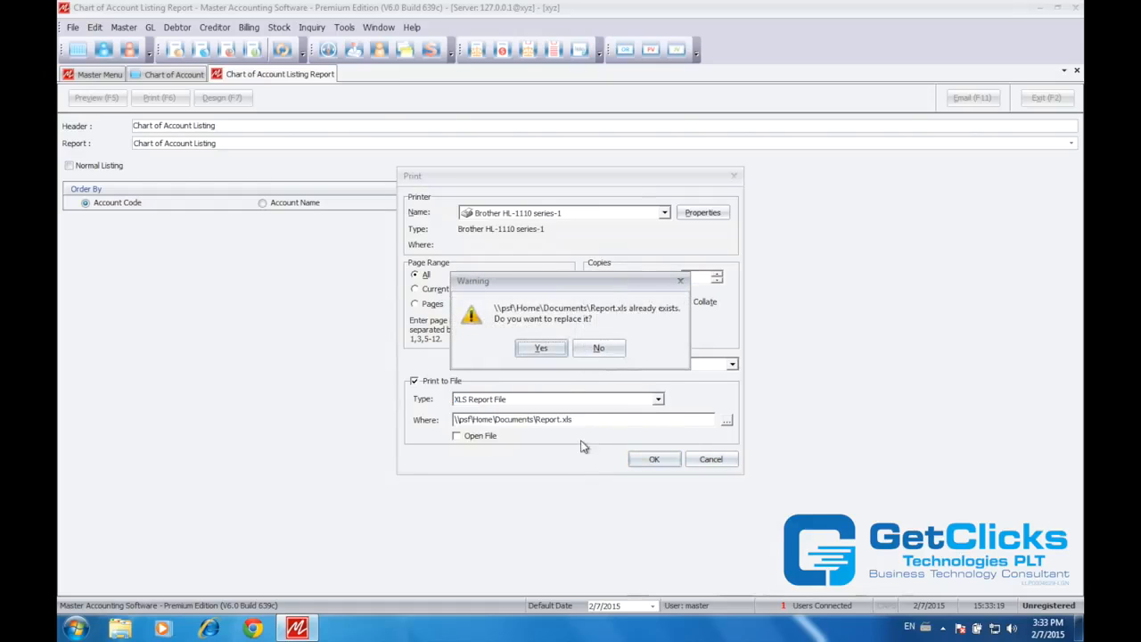
{"action": "left_click", "coordinate": [541, 347]}
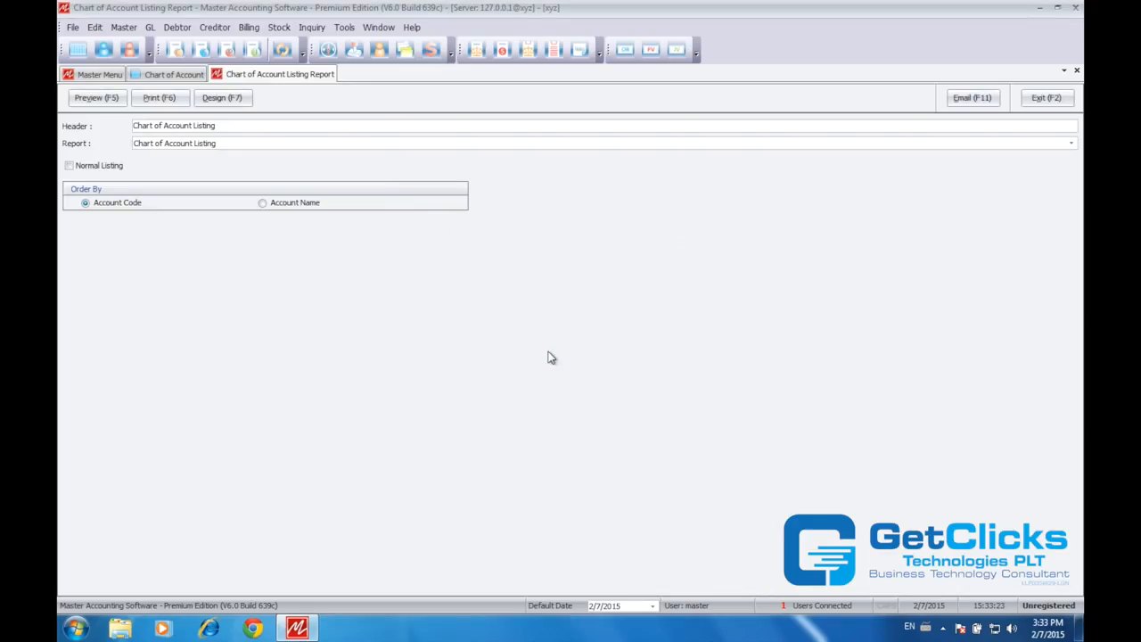